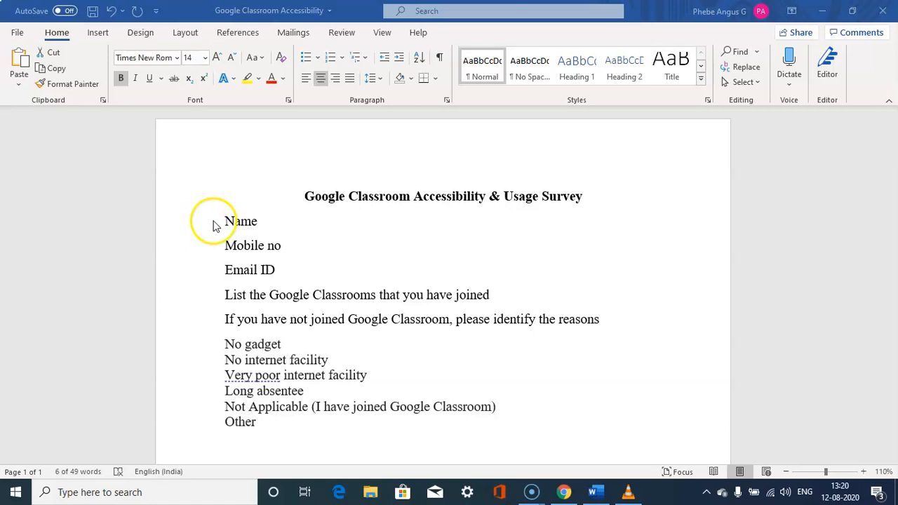
pyautogui.moveTo(227, 220); pyautogui.dragTo(248, 219)
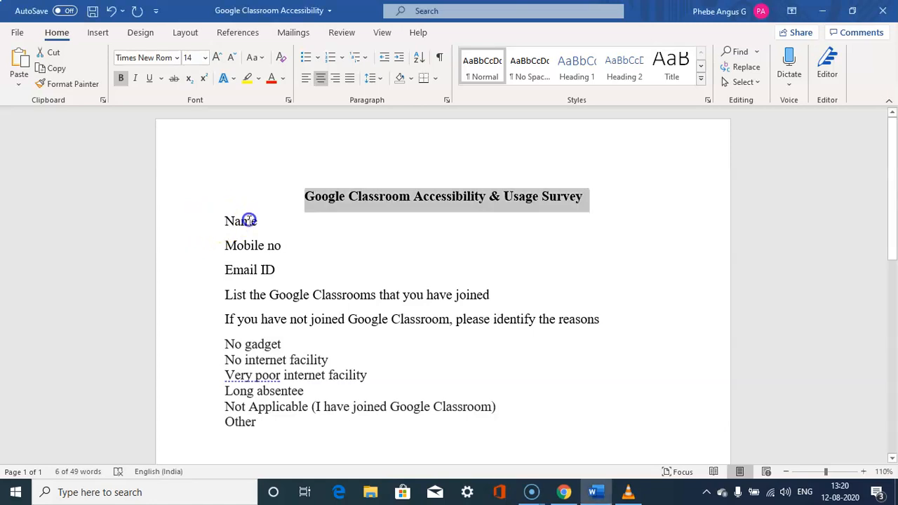
pyautogui.click(249, 220)
pyautogui.click(244, 245)
pyautogui.click(241, 267)
pyautogui.click(238, 294)
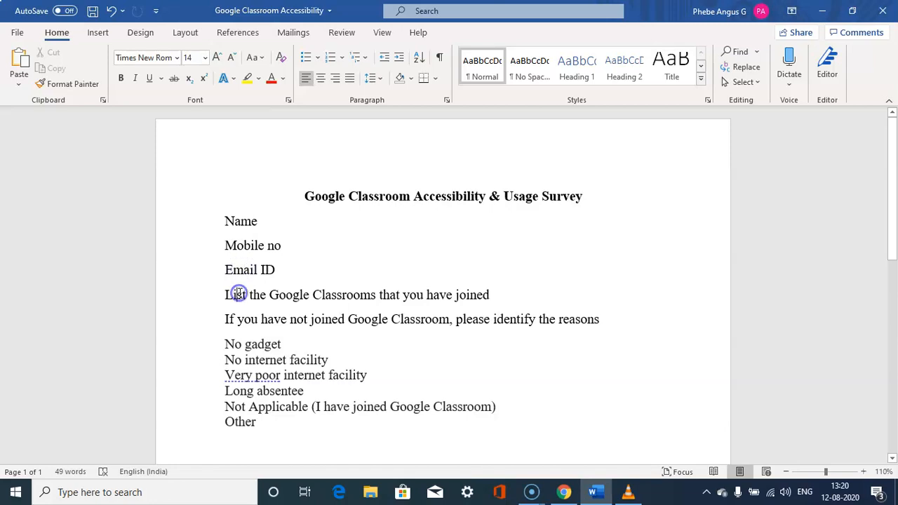
pyautogui.click(222, 318)
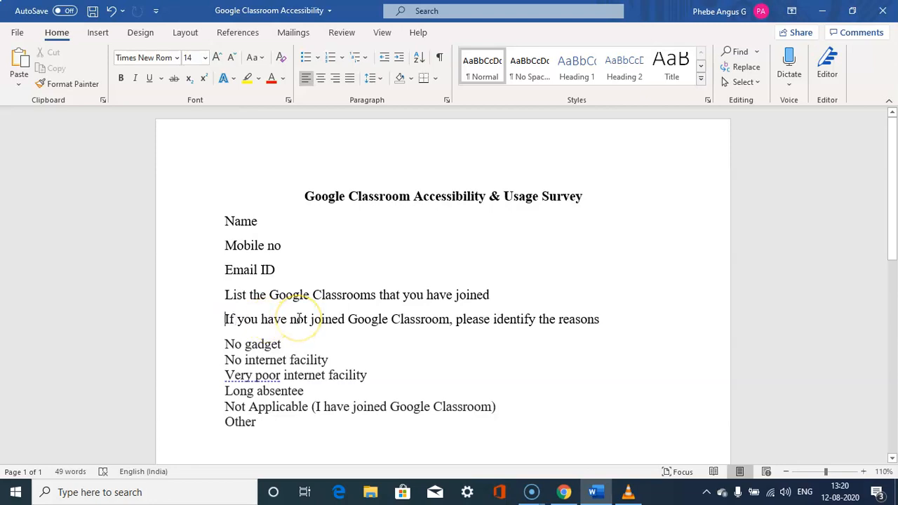
# Copy the survey title from the Word document, then switch to Google Forms in Chrome and create a blank form.
pyautogui.moveTo(303, 195); pyautogui.dragTo(576, 195)
pyautogui.hotkey('ctrl', 'c')
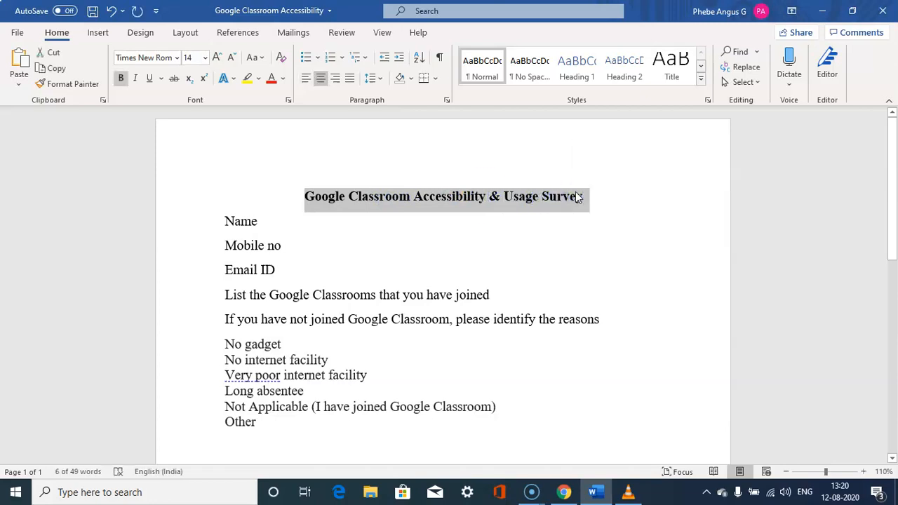
pyautogui.hotkey('alt', 'Tab')
pyautogui.hotkey('alt', 'Tab')
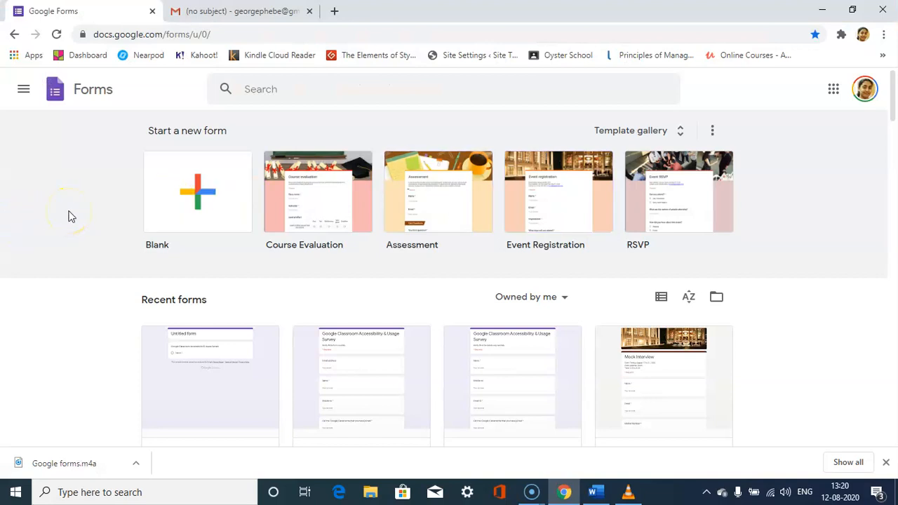
pyautogui.click(196, 197)
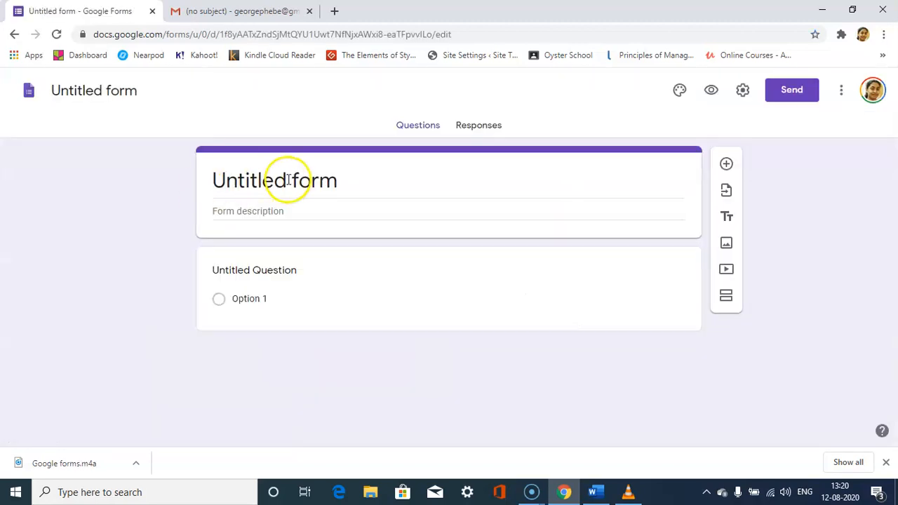
# Replace the untitled form's title with the copied text "Google Classroom Accessibility & Usage Survey".
pyautogui.click(288, 181)
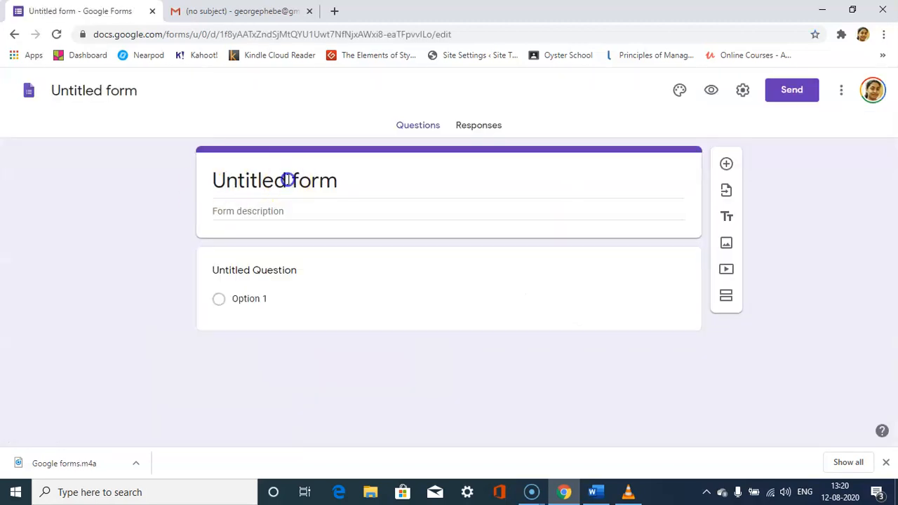
pyautogui.click(302, 177)
pyautogui.click(334, 176)
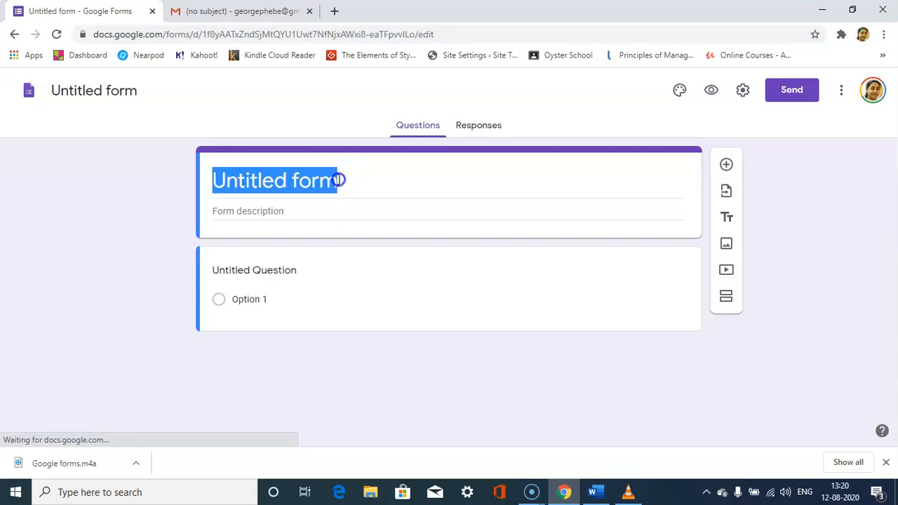
pyautogui.hotkey('ctrl', 'v')
# Enter "Kindly fill the form carefully" as the form description.
pyautogui.click(312, 213)
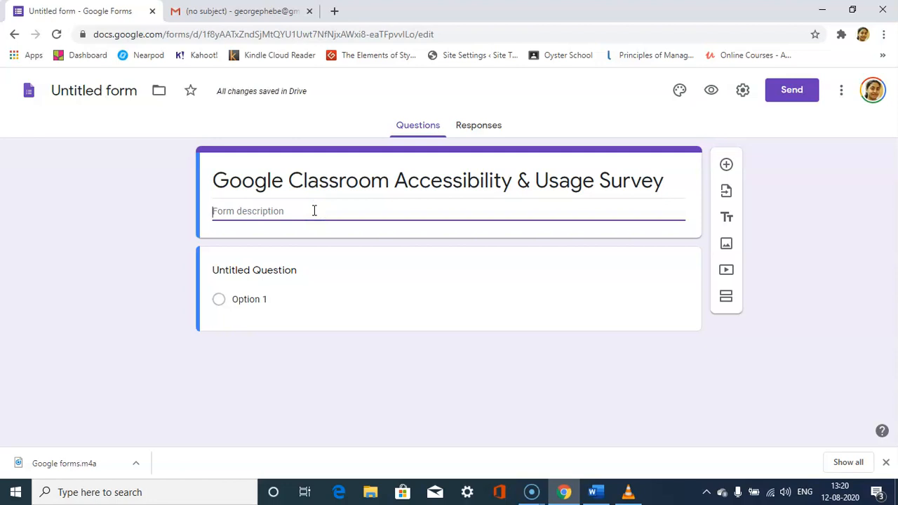
pyautogui.write('Kindly fill t')
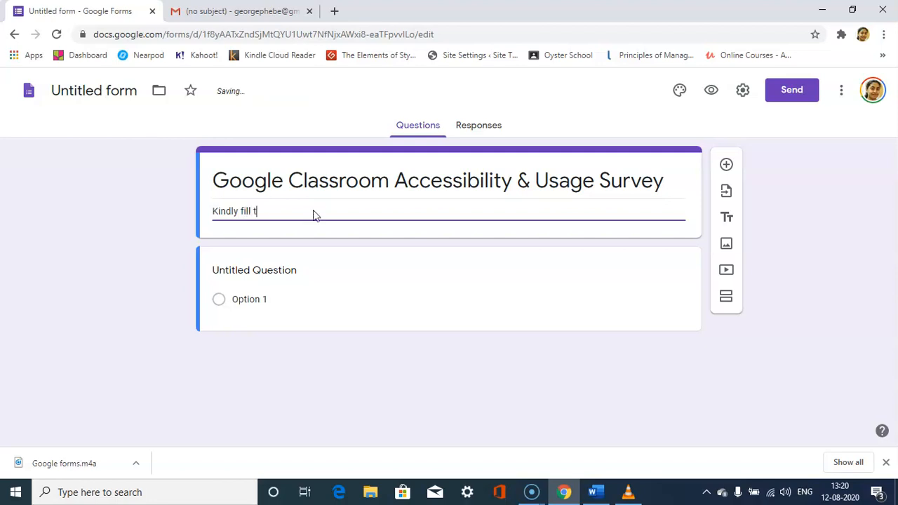
pyautogui.write('form carefully')
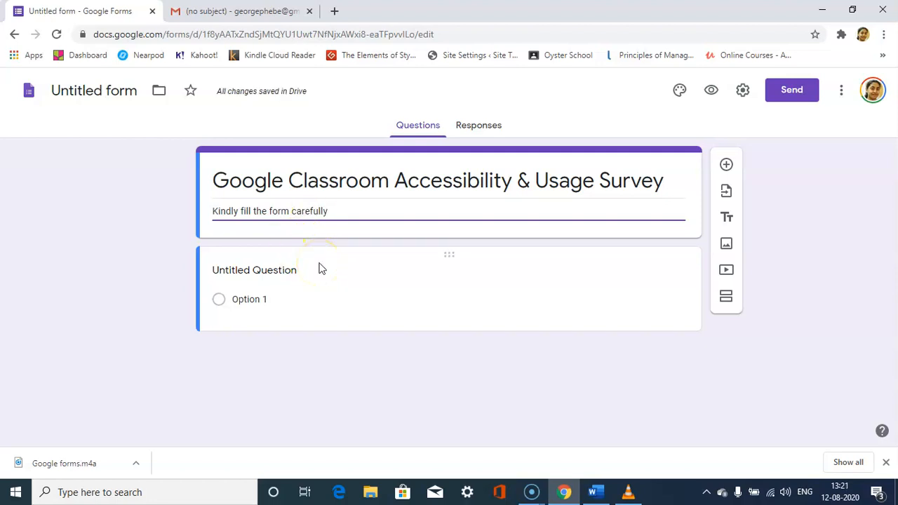
# Copy "Name" from the Word document and paste it as the title of the form's first question.
pyautogui.hotkey('alt', 'Tab')
pyautogui.moveTo(266, 225); pyautogui.dragTo(225, 222)
pyautogui.hotkey('ctrl', 'c')
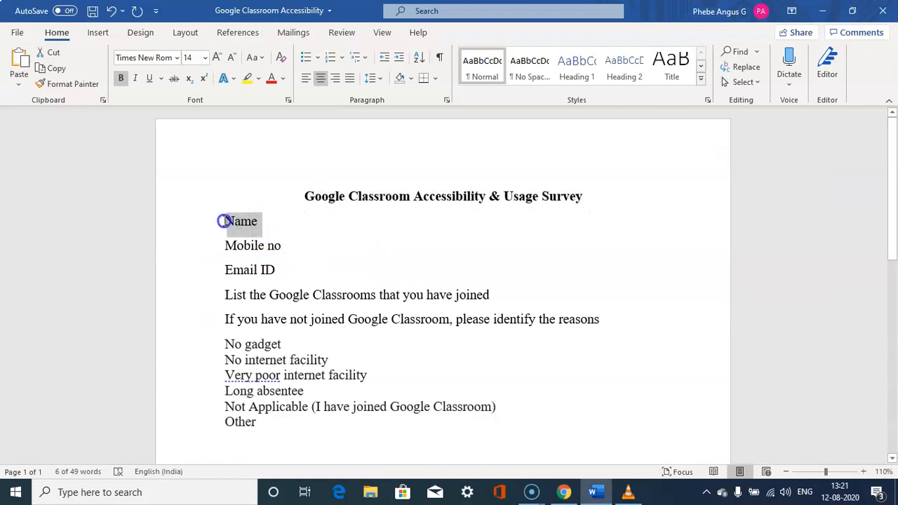
pyautogui.hotkey('alt', 'Tab')
pyautogui.click(281, 285)
pyautogui.hotkey('ctrl', 'v')
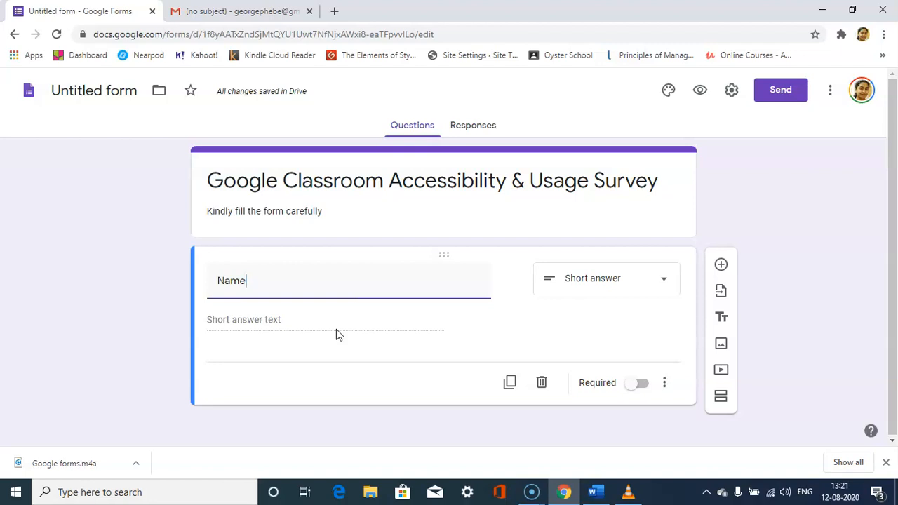
# Make the Name question required.
pyautogui.click(642, 386)
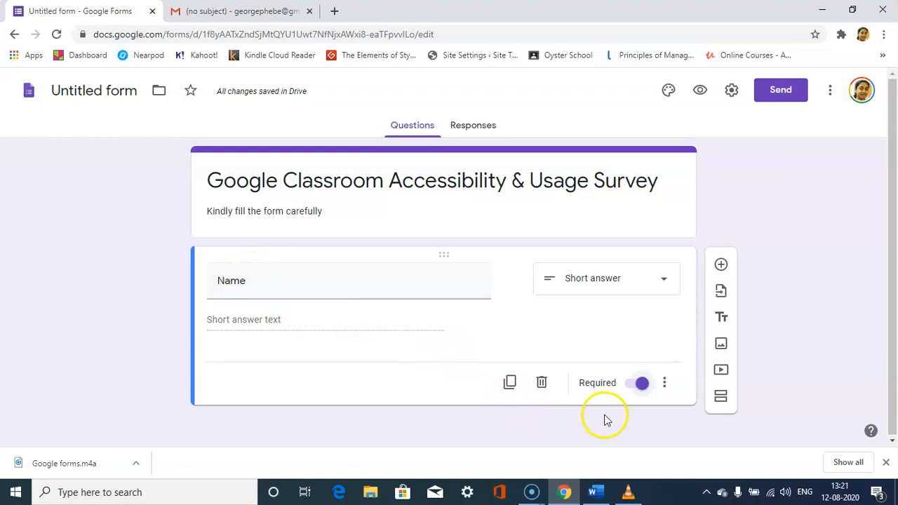
pyautogui.click(635, 384)
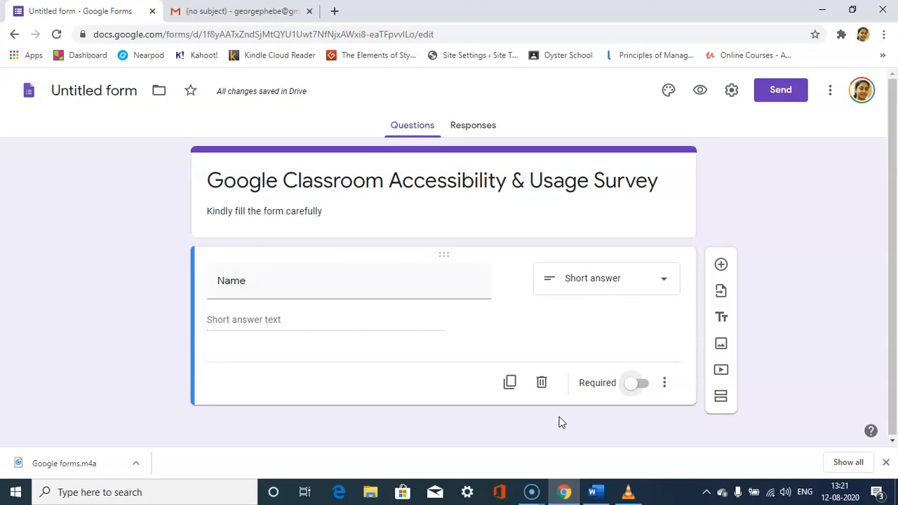
pyautogui.click(642, 388)
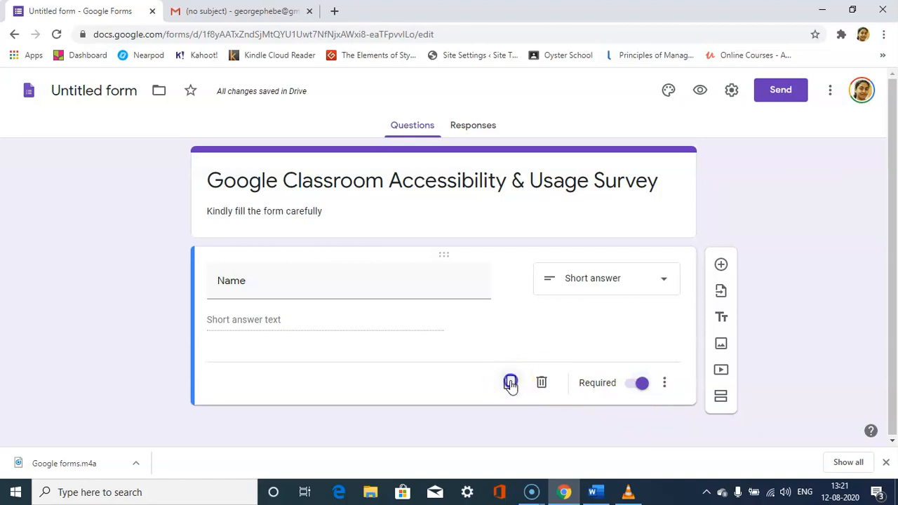
# Duplicate the Name question, turning the copy into "Mobile no" from the Word document with response validation set to Number, Is number.
pyautogui.click(511, 383)
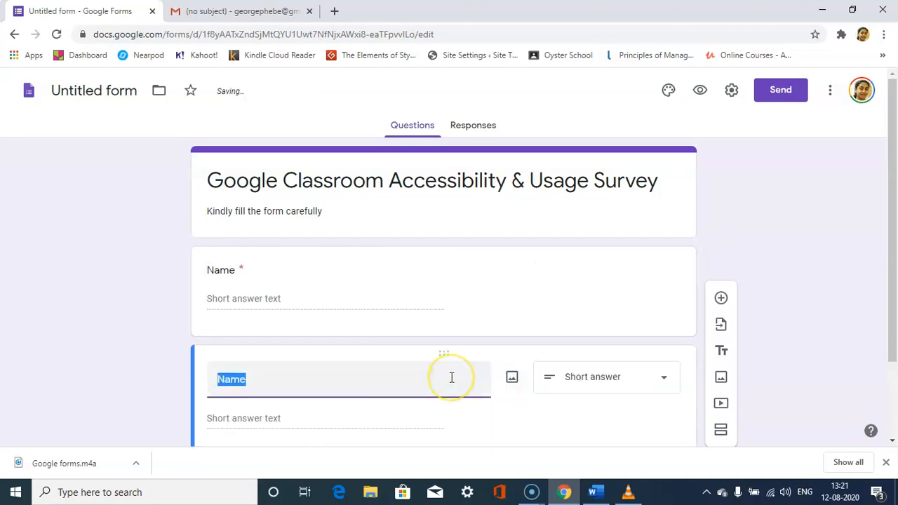
pyautogui.hotkey('alt', 'Tab')
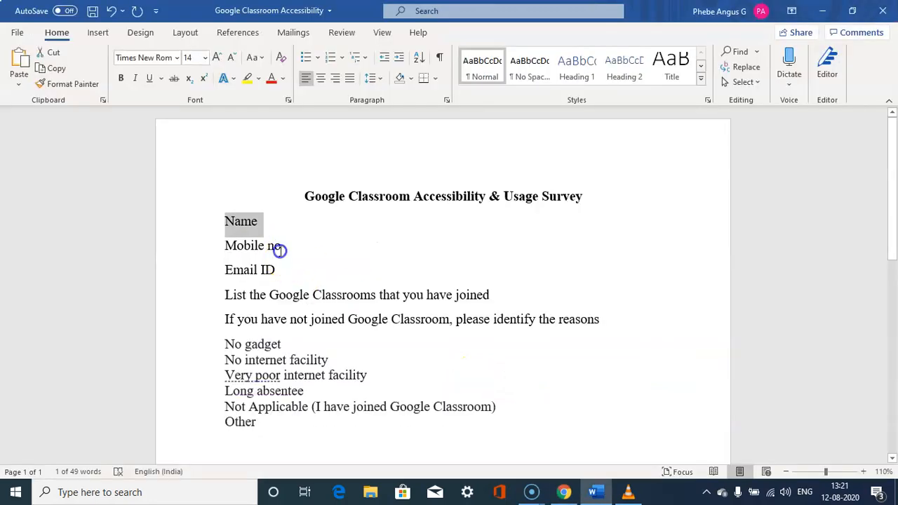
pyautogui.moveTo(283, 247); pyautogui.dragTo(222, 243)
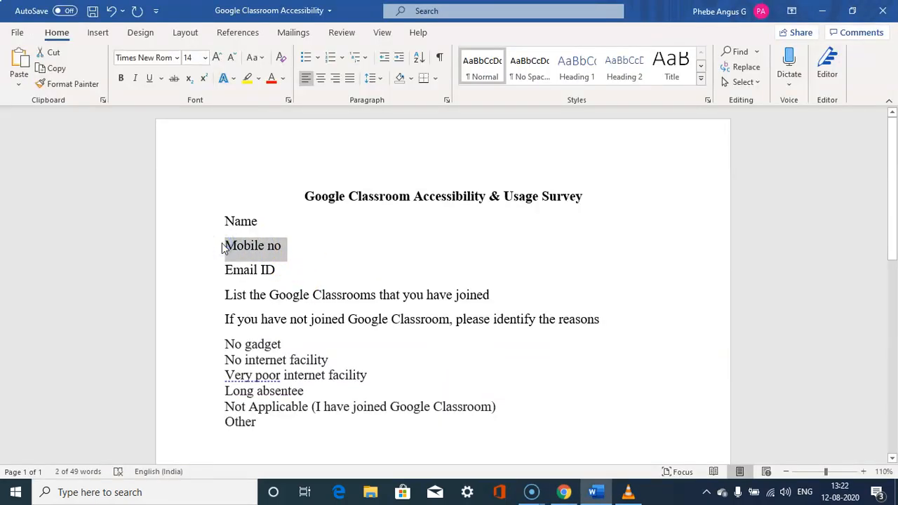
pyautogui.hotkey('ctrl', 'c')
pyautogui.hotkey('alt', 'Tab')
pyautogui.hotkey('ctrl', 'v')
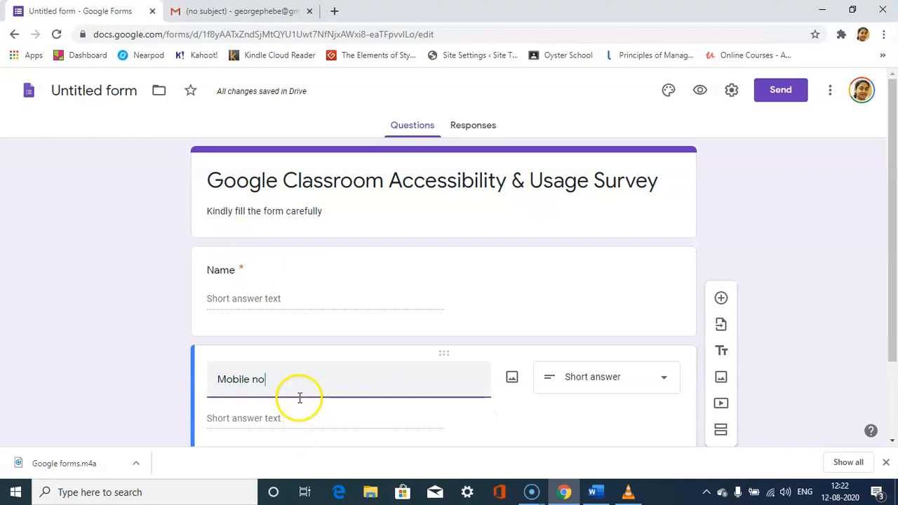
pyautogui.moveTo(893, 267); pyautogui.dragTo(895, 356)
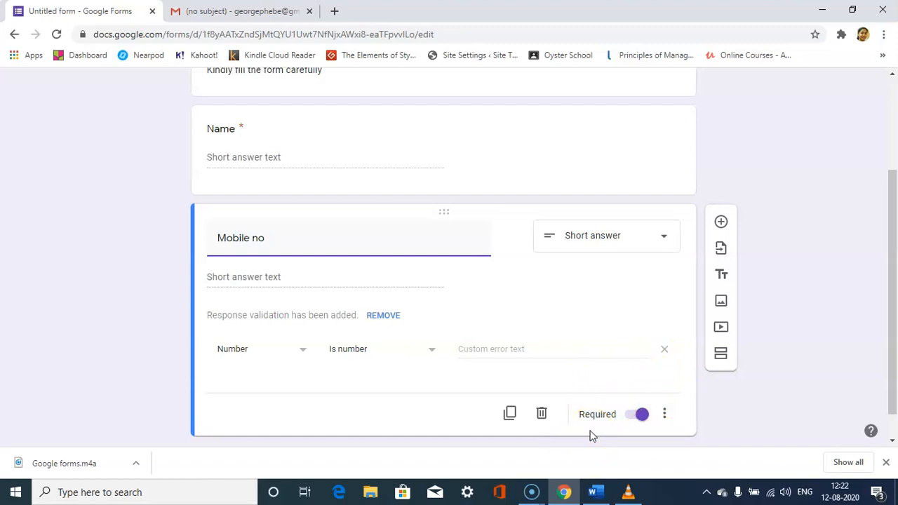
# Duplicate the Mobile no question and retitle the copy "Email ID" with the text copied from the Word document.
pyautogui.click(510, 415)
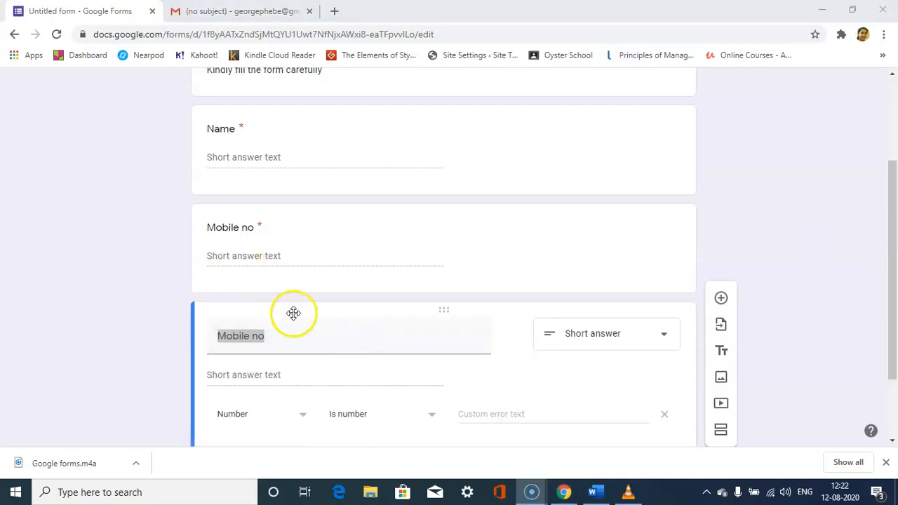
pyautogui.hotkey('alt', 'Tab')
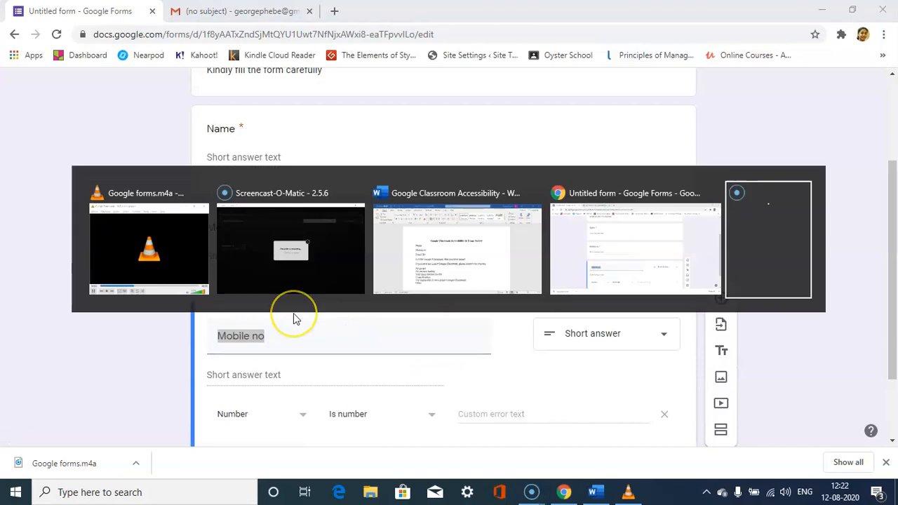
pyautogui.hotkey('alt', 'Tab')
pyautogui.hotkey('alt', 'Tab')
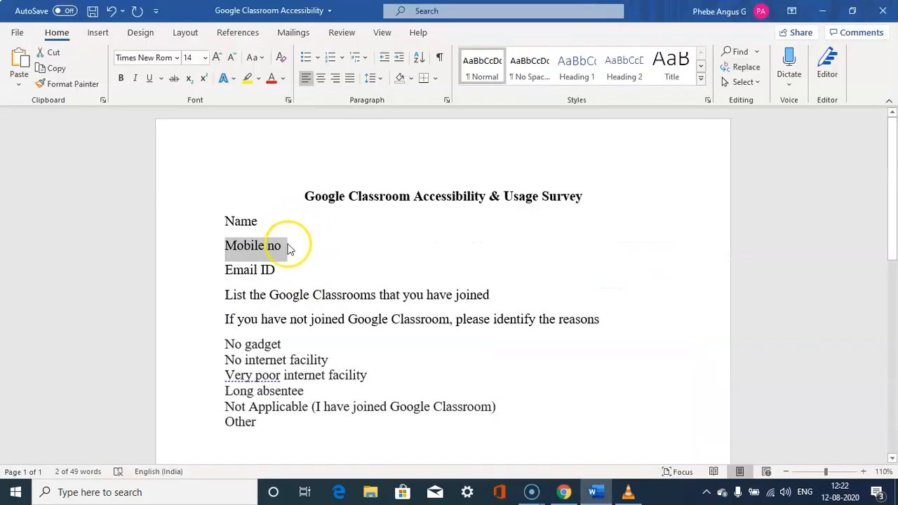
pyautogui.moveTo(281, 274); pyautogui.dragTo(223, 271)
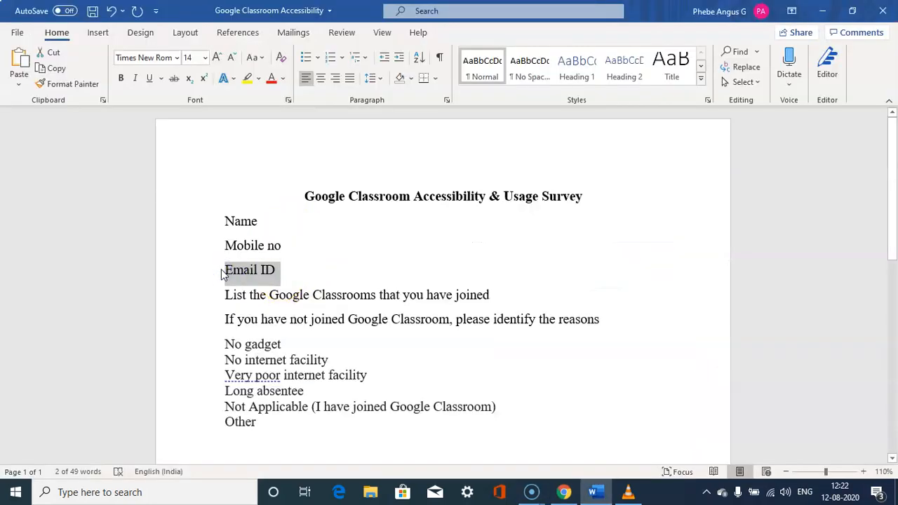
pyautogui.hotkey('alt', 'Tab')
pyautogui.hotkey('alt', 'Tab')
pyautogui.hotkey('alt', 'Tab')
pyautogui.hotkey('alt', 'Tab')
pyautogui.hotkey('alt', 'Tab')
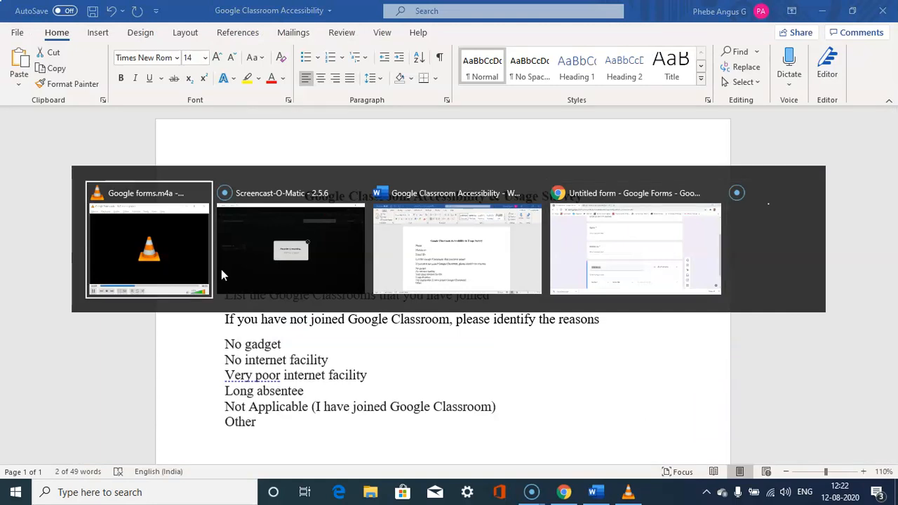
pyautogui.hotkey('alt', 'Tab')
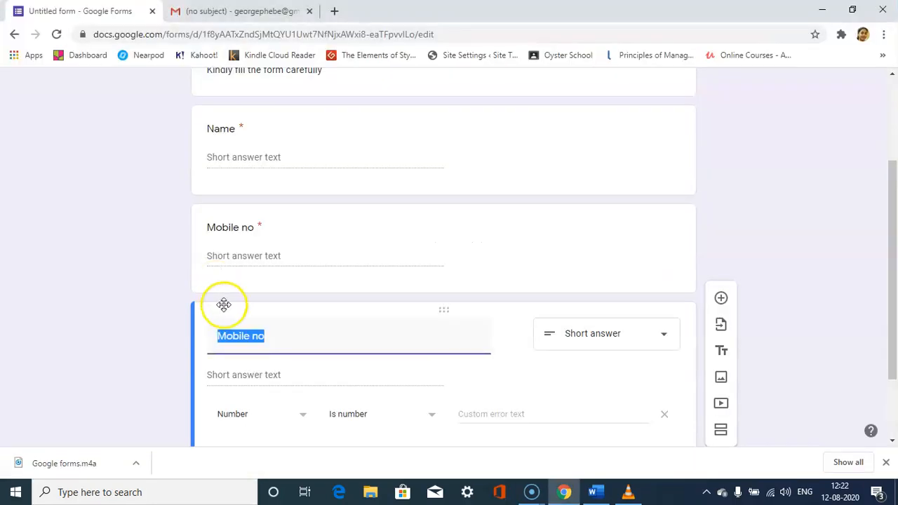
pyautogui.hotkey('ctrl', 'v')
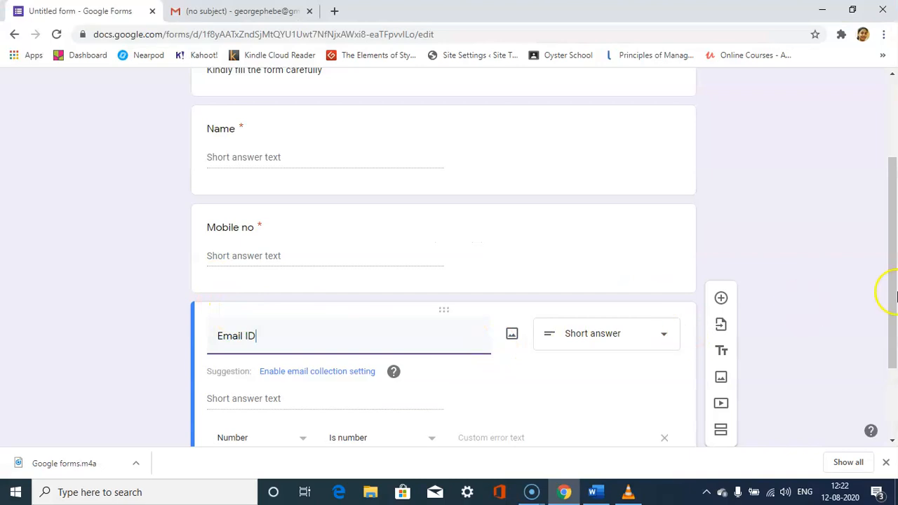
# Accept the suggestion on the Email ID question to enable the form's email collection setting.
pyautogui.scroll(-1, 895, 259)
pyautogui.click(351, 323)
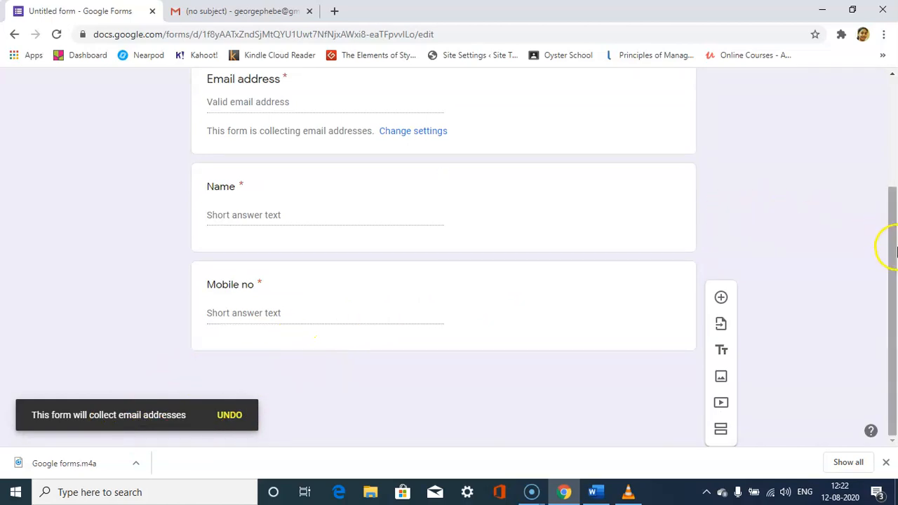
pyautogui.moveTo(897, 252); pyautogui.dragTo(896, 256)
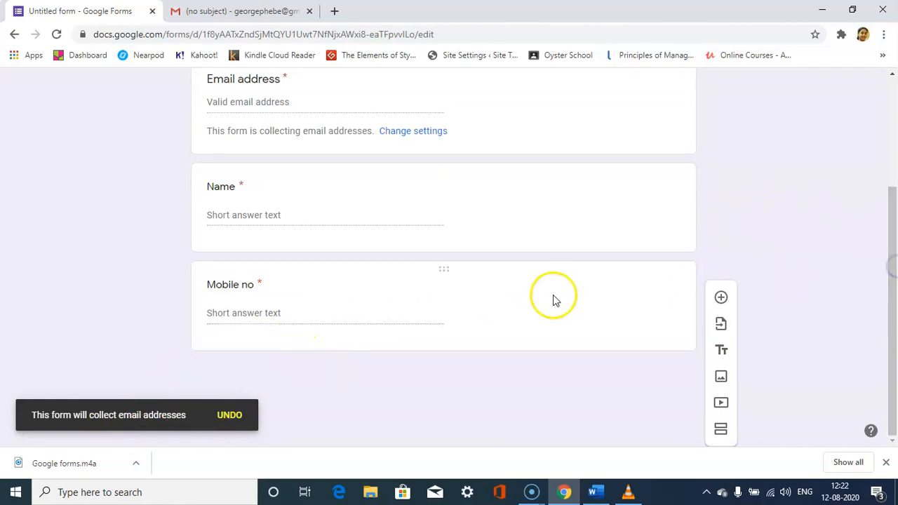
# Duplicate the Mobile no question, turning the copy into a Paragraph question titled "List the Google Classrooms that you have joined" from the Word document.
pyautogui.click(436, 320)
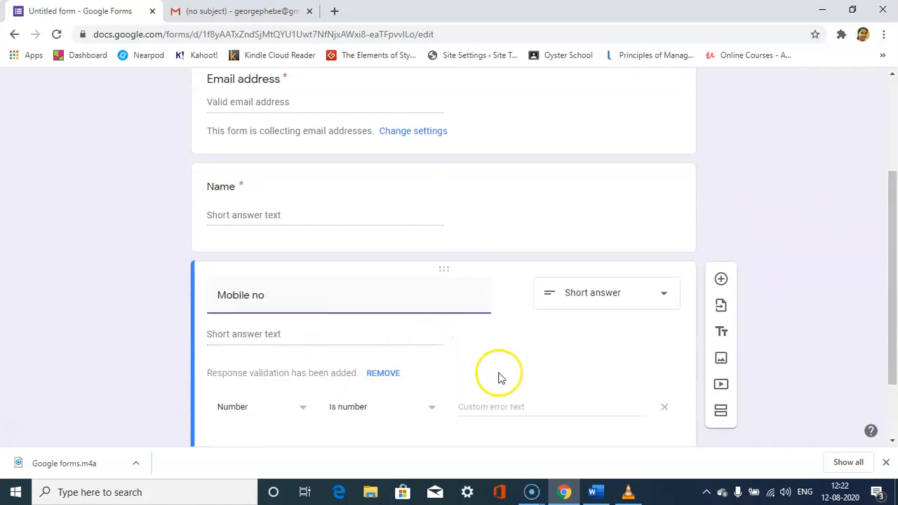
pyautogui.moveTo(885, 285); pyautogui.dragTo(892, 337)
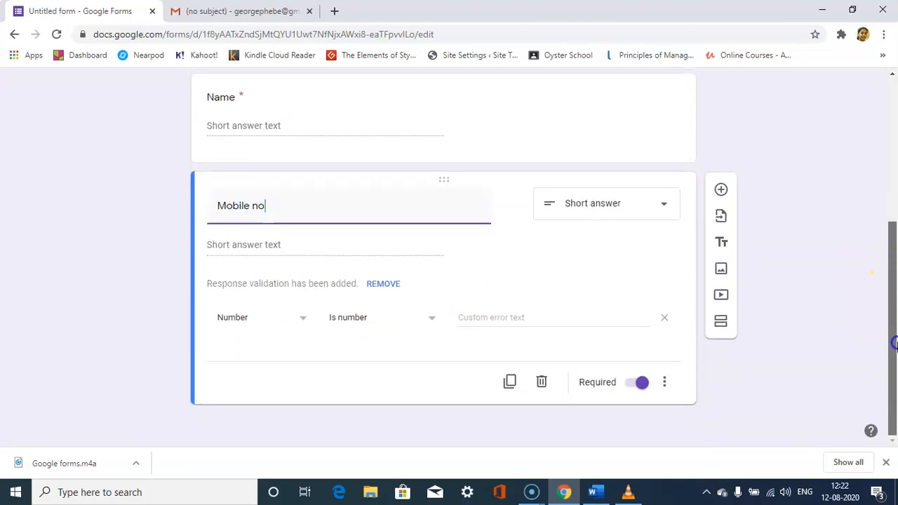
pyautogui.click(509, 381)
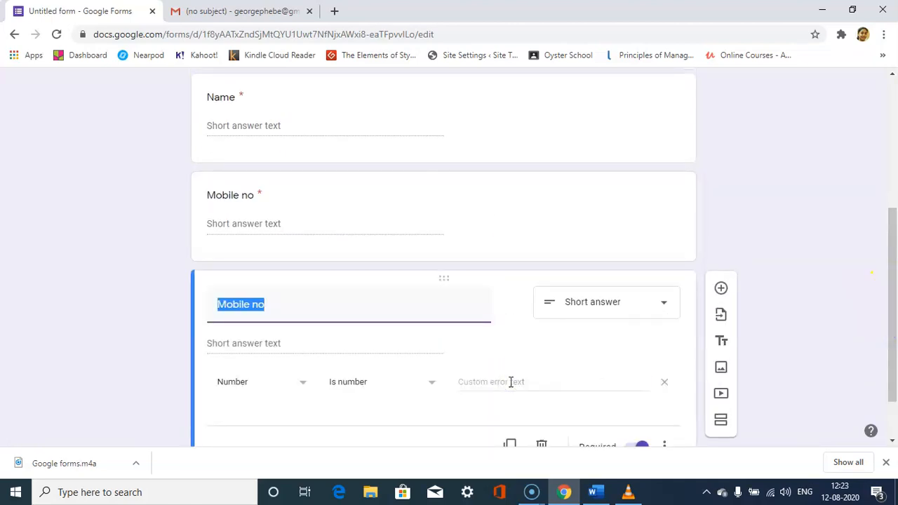
pyautogui.hotkey('alt', 'Tab')
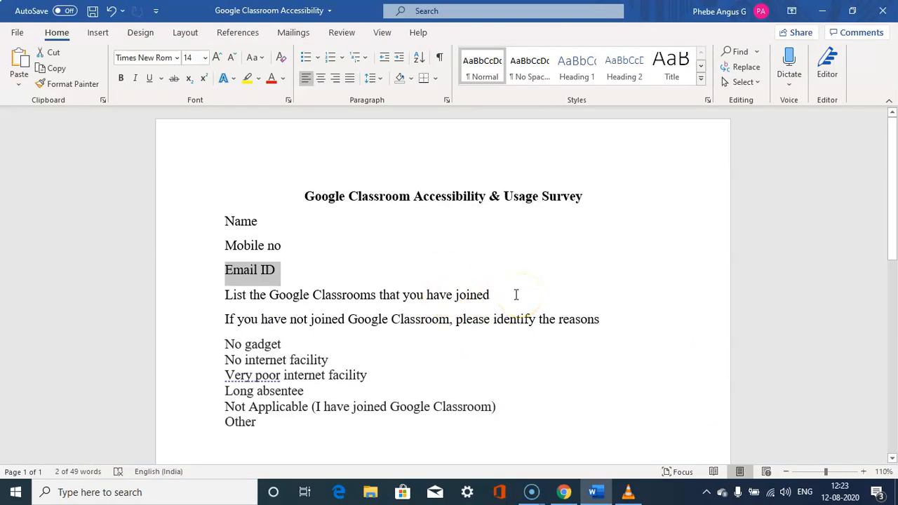
pyautogui.moveTo(515, 295); pyautogui.dragTo(222, 293)
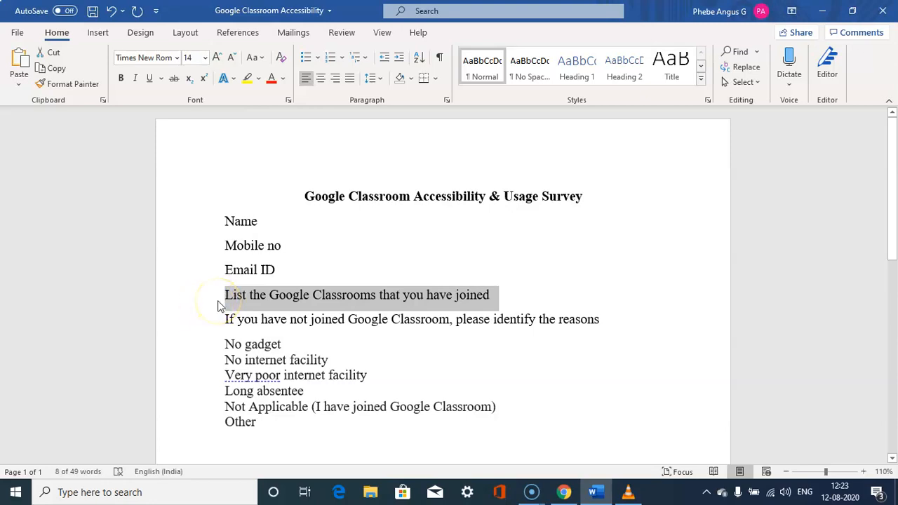
pyautogui.hotkey('alt', 'Tab')
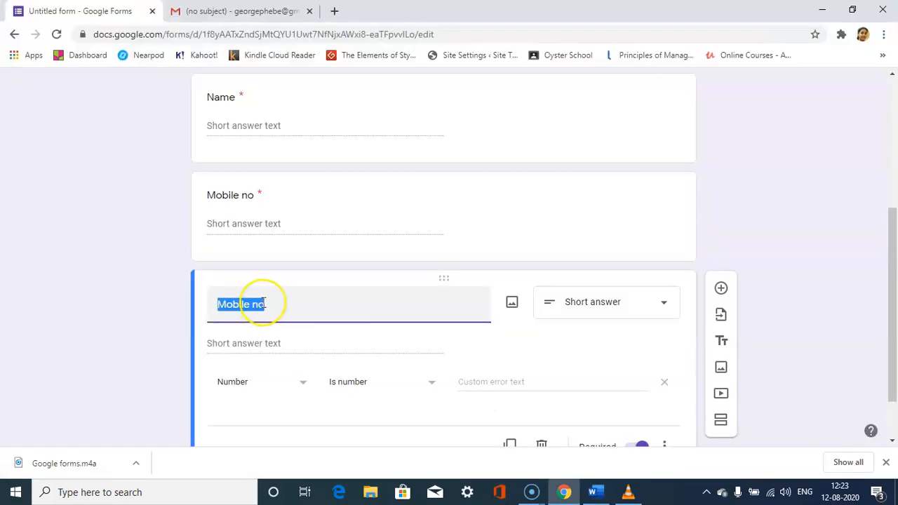
pyautogui.hotkey('ctrl', 'v')
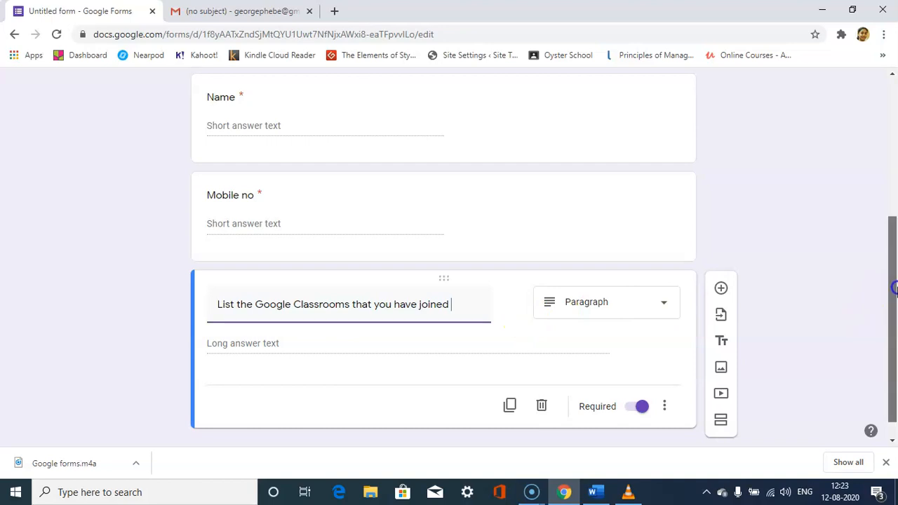
# Duplicate the Google Classrooms list question and retitle the copy "If you have not joined Google Classroom, please identify the reasons" from the Word document.
pyautogui.moveTo(895, 308); pyautogui.dragTo(894, 323)
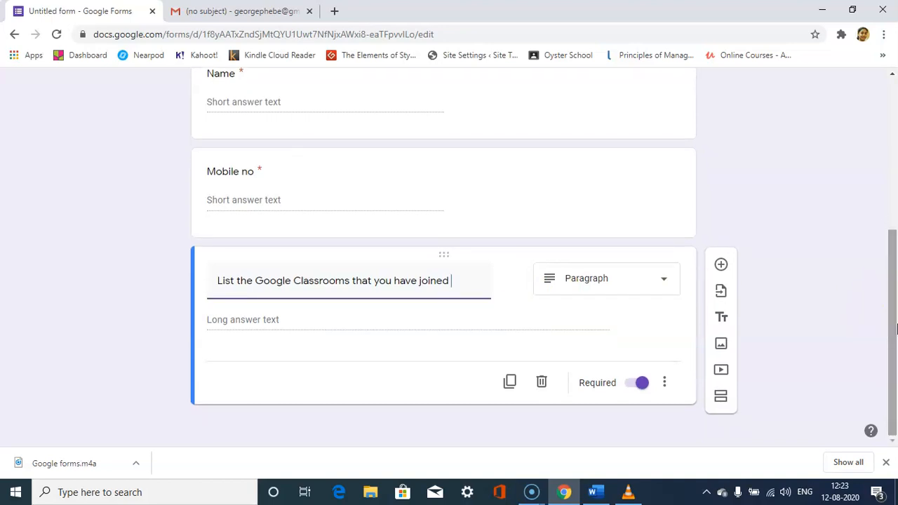
pyautogui.click(510, 382)
pyautogui.hotkey('alt', 'Tab')
pyautogui.moveTo(220, 321); pyautogui.dragTo(598, 322)
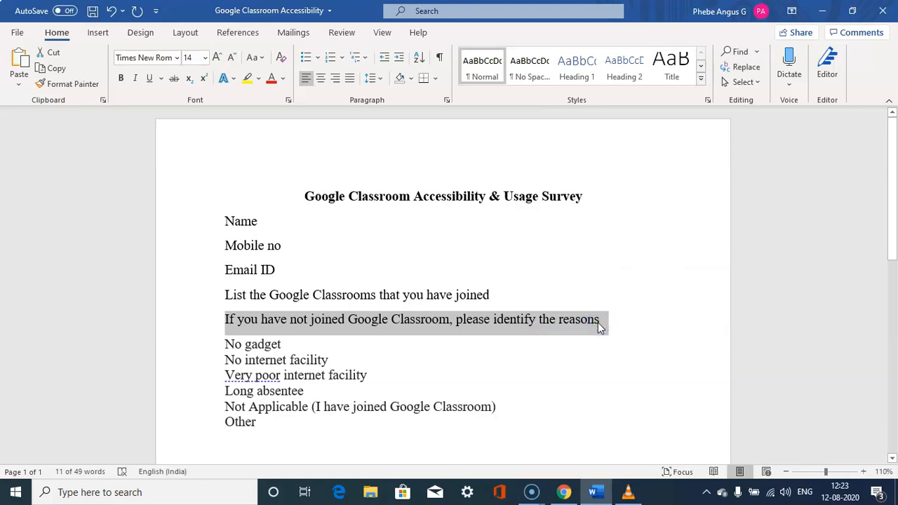
pyautogui.hotkey('alt', 'Tab')
pyautogui.moveTo(892, 303); pyautogui.dragTo(893, 335)
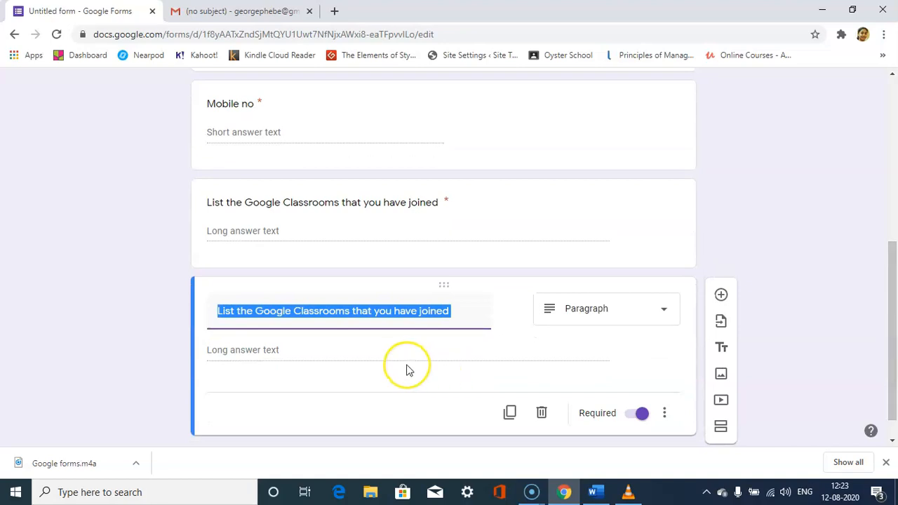
pyautogui.hotkey('ctrl', 'v')
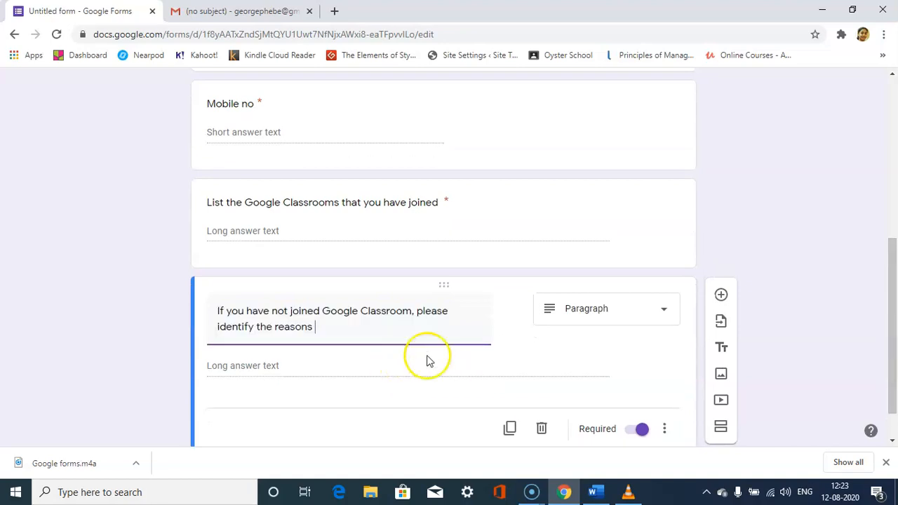
# Change the reasons question to Checkboxes and fill its first option with "No gadget" copied from the Word document.
pyautogui.click(631, 316)
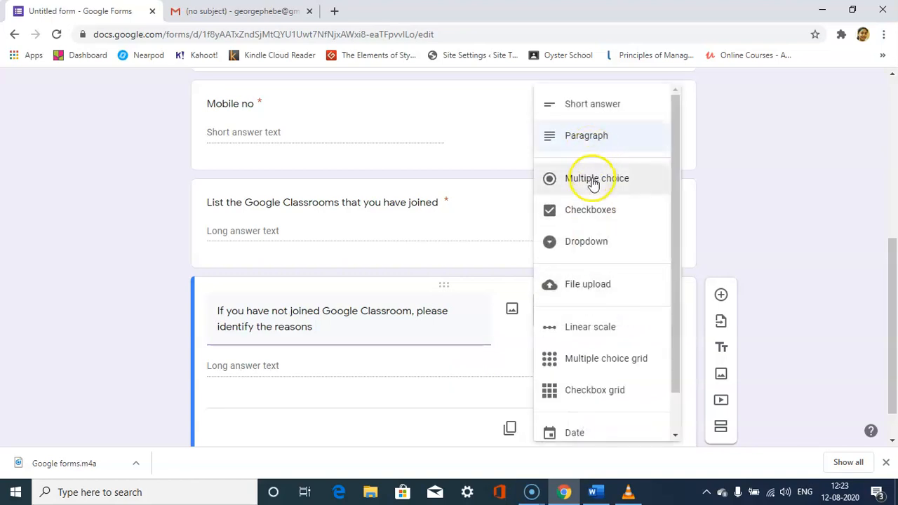
pyautogui.click(593, 209)
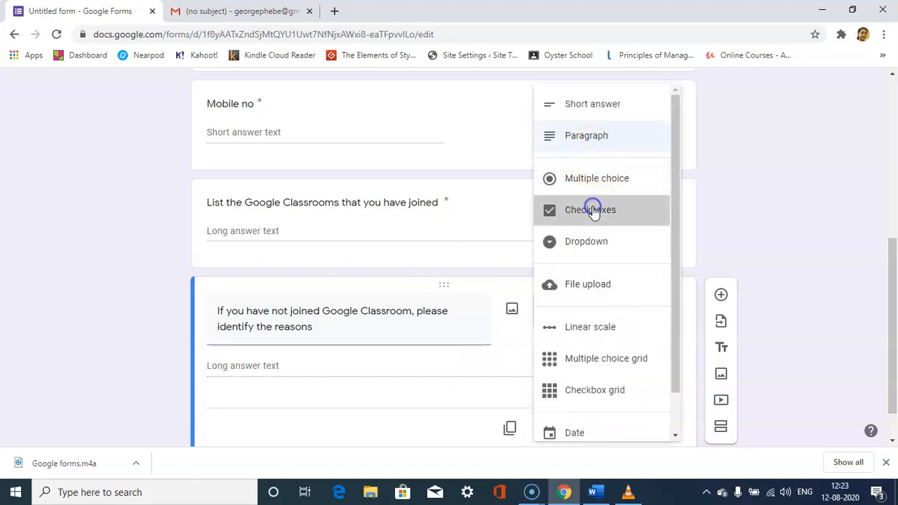
pyautogui.moveTo(895, 293); pyautogui.dragTo(894, 328)
pyautogui.hotkey('alt', 'Tab')
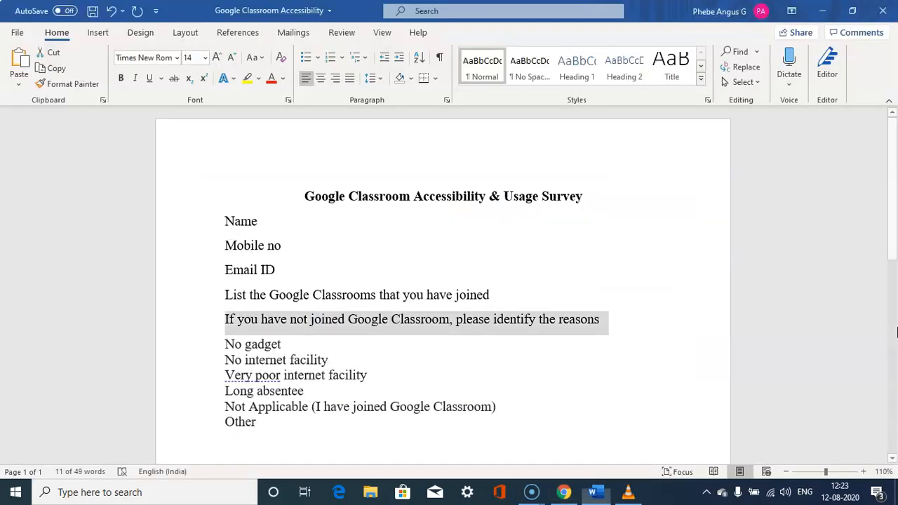
pyautogui.moveTo(296, 345); pyautogui.dragTo(223, 349)
pyautogui.hotkey('ctrl', 'c')
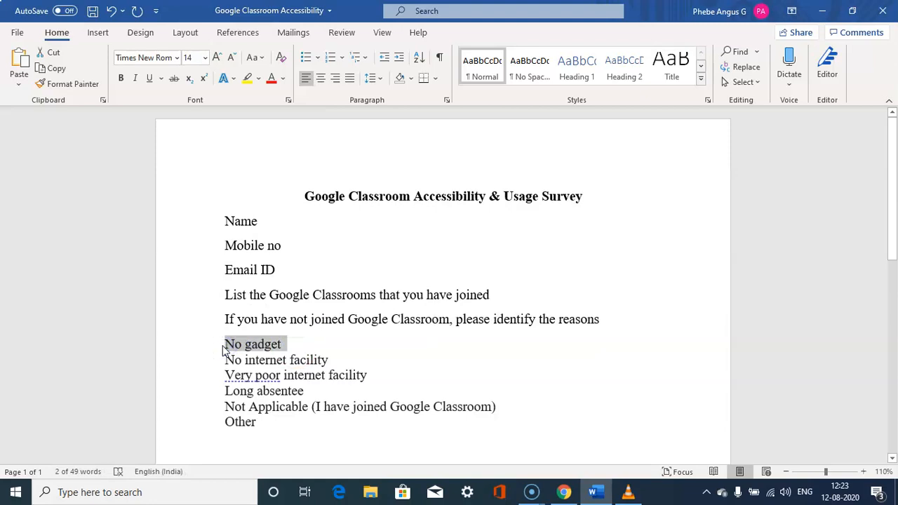
pyautogui.hotkey('alt', 'Tab')
pyautogui.click(273, 283)
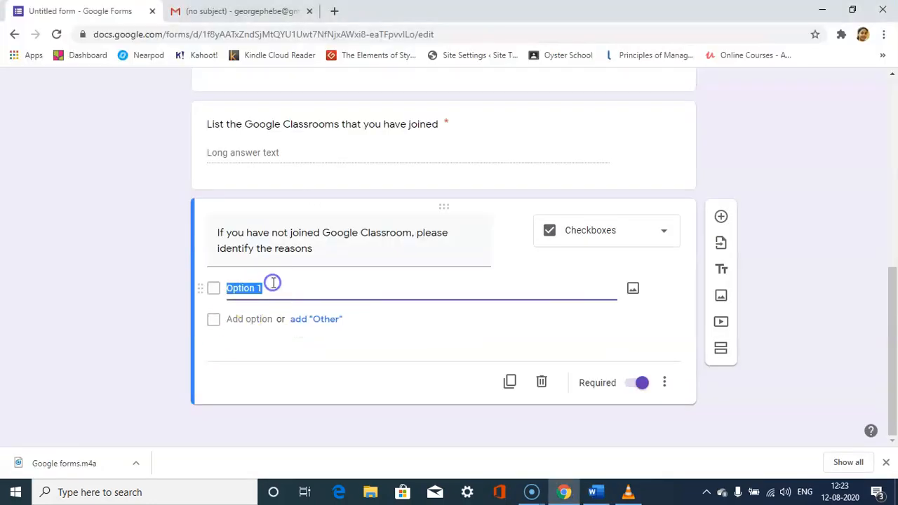
pyautogui.hotkey('ctrl', 'v')
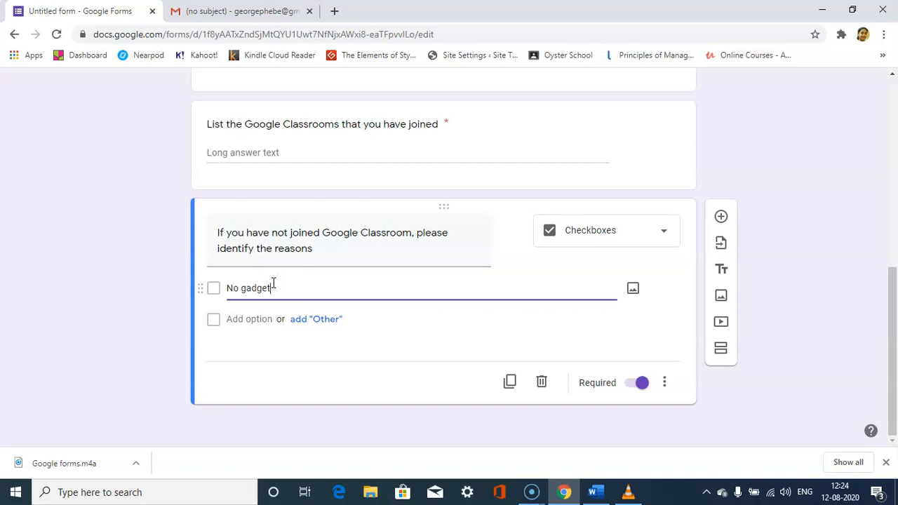
# Add an "Other" choice and a second option, "No internet facility", copied from the Word document, to the reasons question.
pyautogui.hotkey('alt', 'Tab')
pyautogui.moveTo(329, 360); pyautogui.dragTo(228, 361)
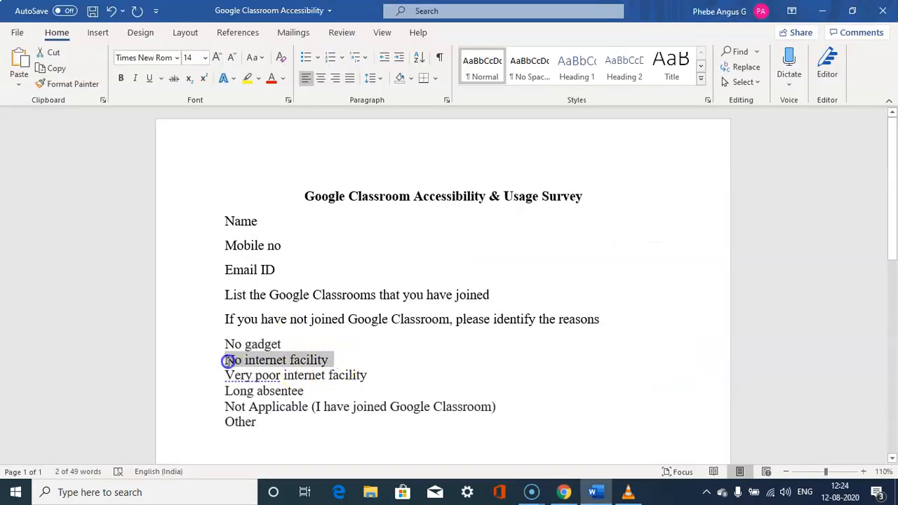
pyautogui.hotkey('ctrl', 'c')
pyautogui.hotkey('alt', 'Tab')
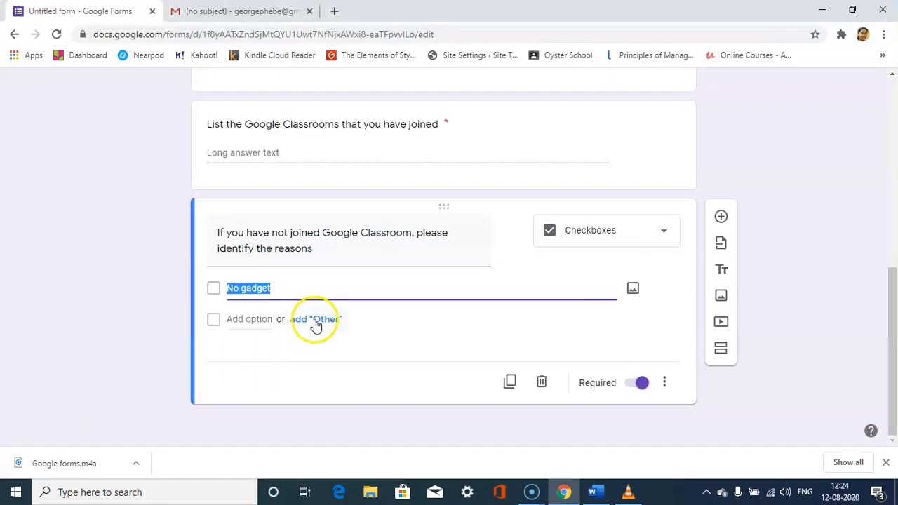
pyautogui.click(316, 321)
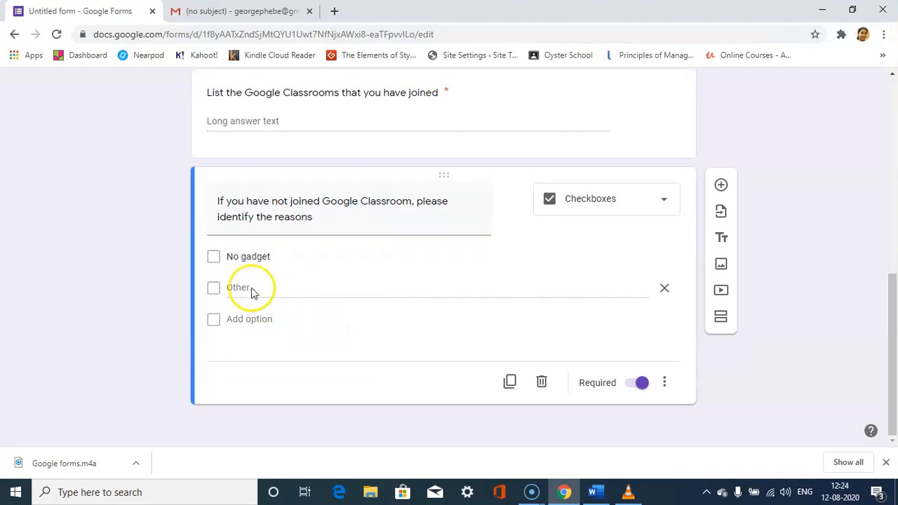
pyautogui.click(251, 319)
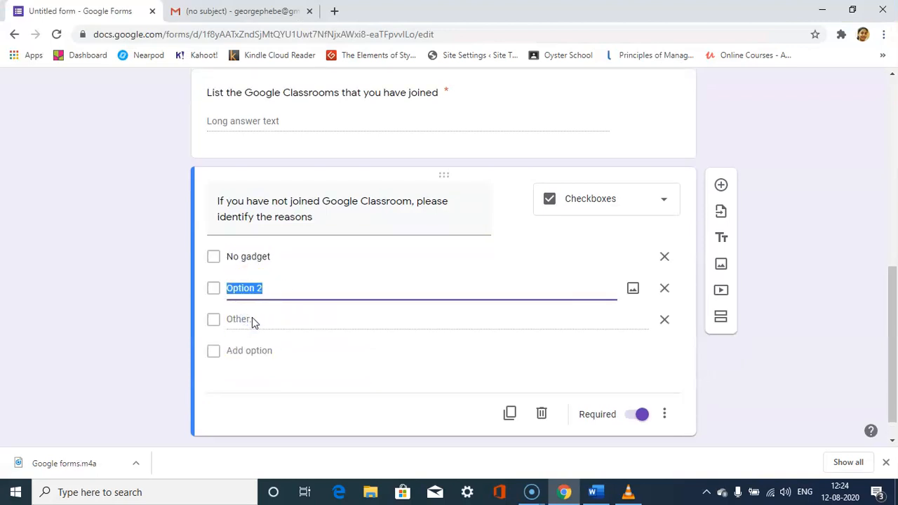
pyautogui.hotkey('ctrl', 'v')
# Add "Very poor internet facility", copied from the Word document, as the third option of the reasons question.
pyautogui.hotkey('alt', 'Tab')
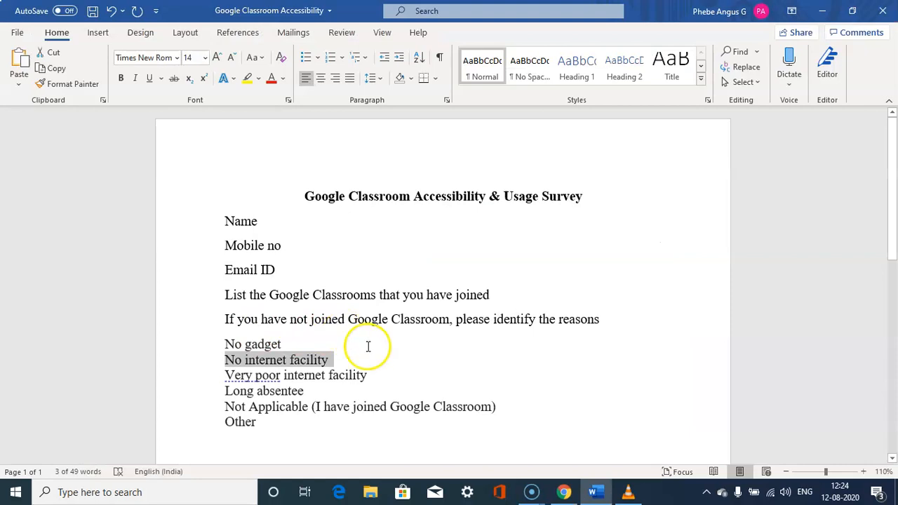
pyautogui.click(371, 374)
pyautogui.click(214, 376)
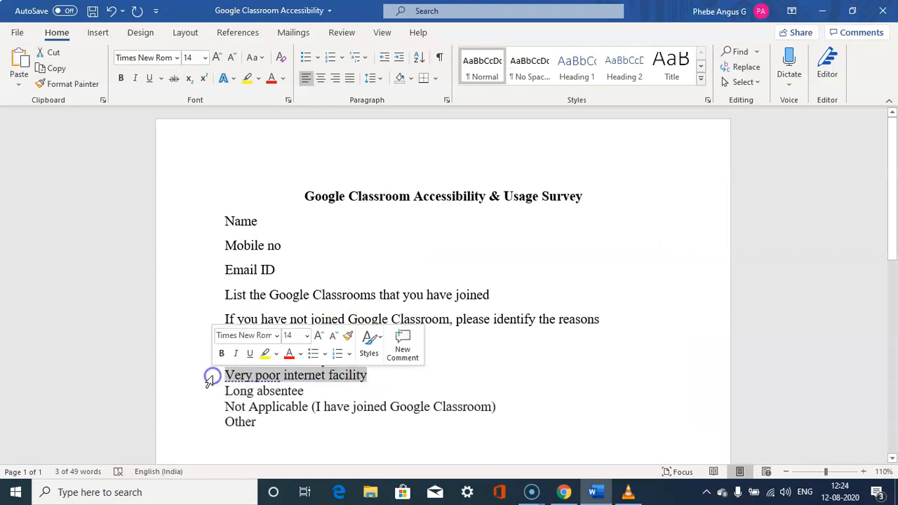
pyautogui.hotkey('alt', 'Tab')
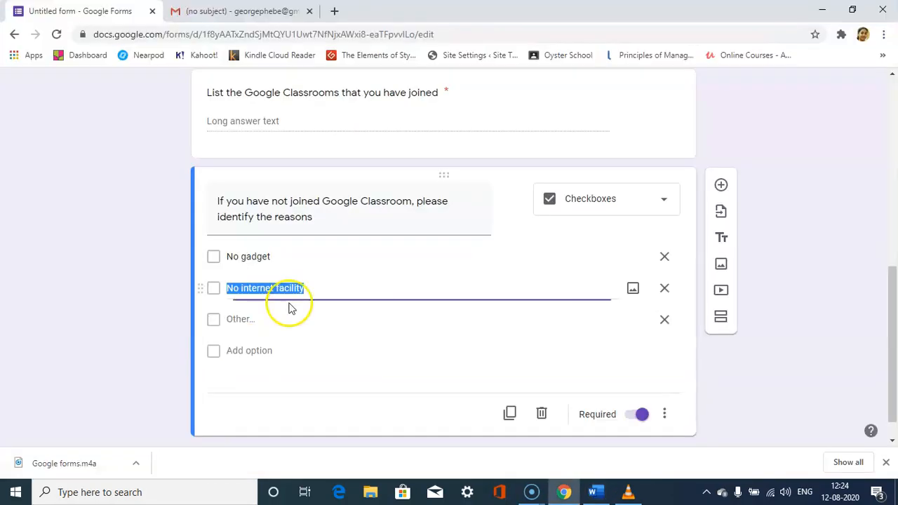
pyautogui.click(255, 350)
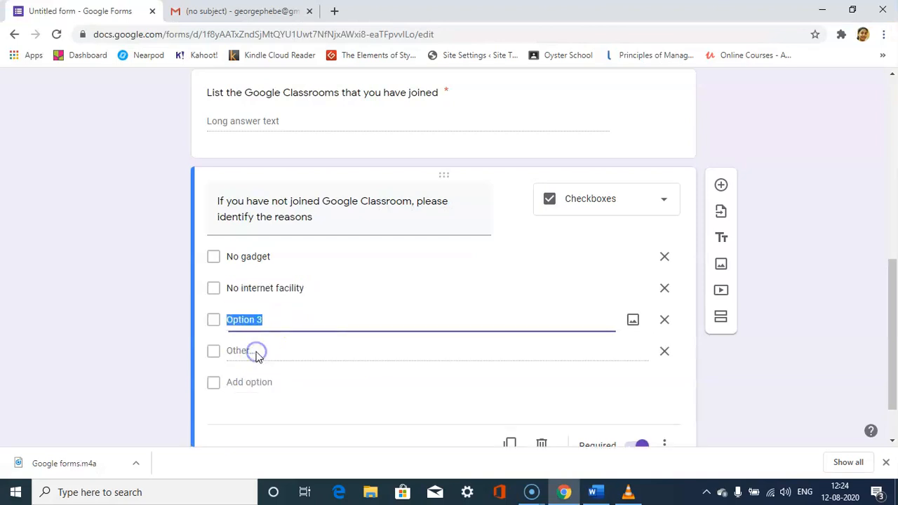
pyautogui.hotkey('ctrl', 'v')
# Add "Long absentee", copied from the Word document, as the fourth option of the reasons question.
pyautogui.hotkey('alt', 'Tab')
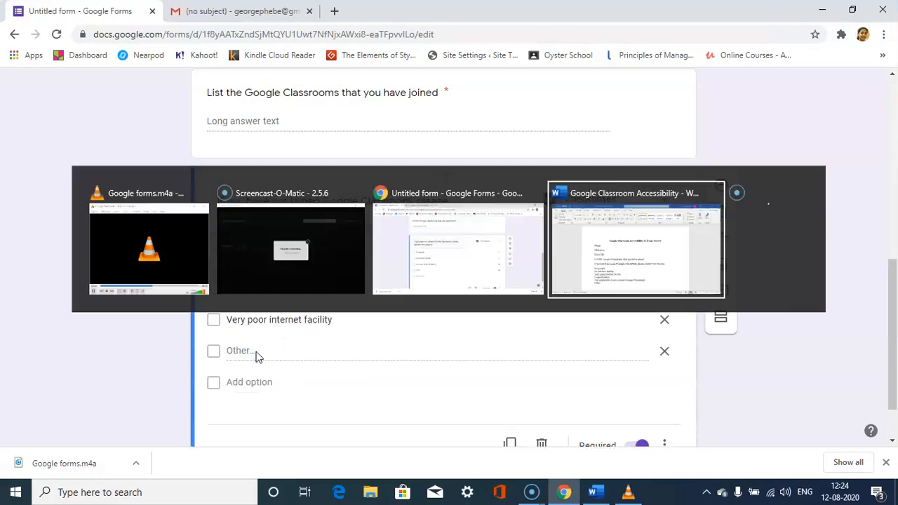
pyautogui.moveTo(305, 391); pyautogui.dragTo(224, 391)
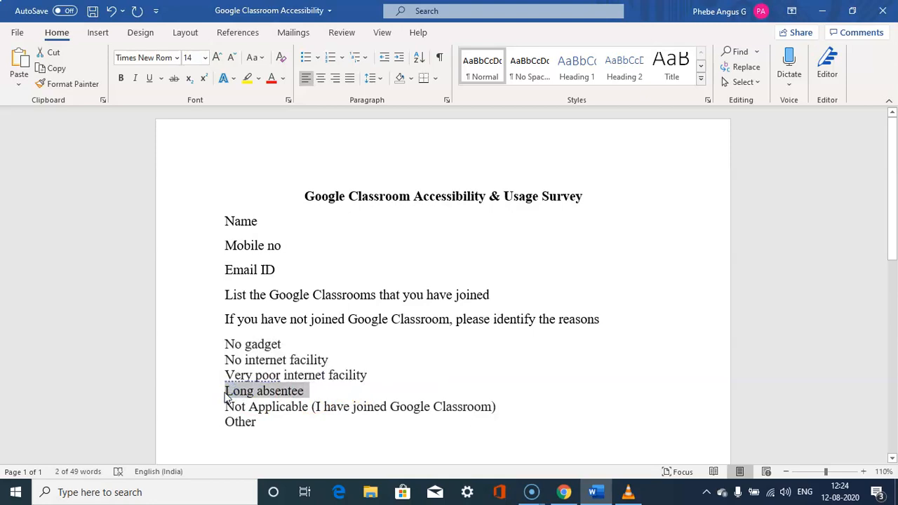
pyautogui.hotkey('alt', 'Tab')
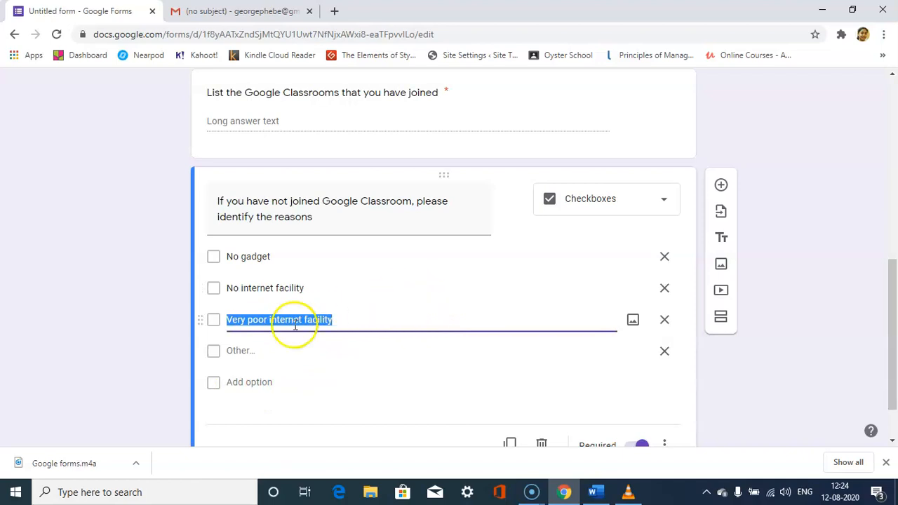
pyautogui.click(251, 381)
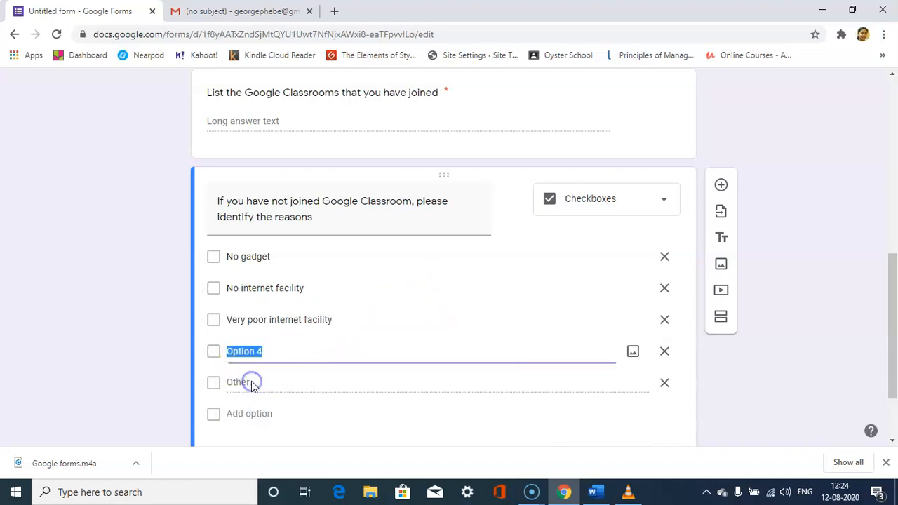
pyautogui.hotkey('ctrl', 'v')
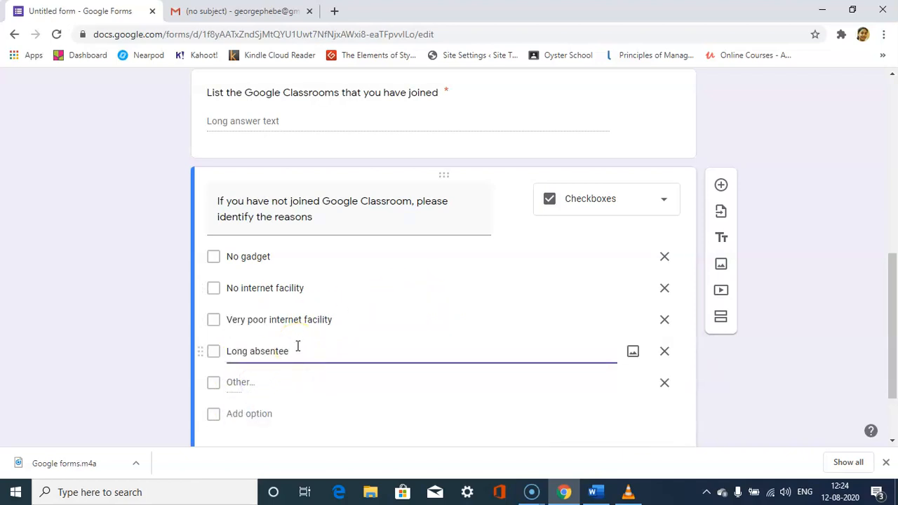
# Add "Not Applicable (I have joined Google Classroom)", copied from the Word document, as the fifth option of the reasons question.
pyautogui.hotkey('alt', 'Tab')
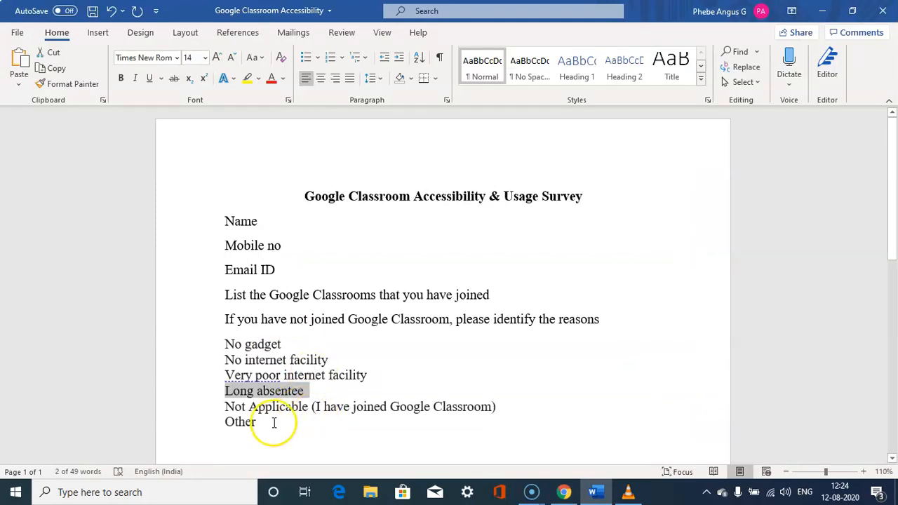
pyautogui.moveTo(257, 424); pyautogui.dragTo(226, 423)
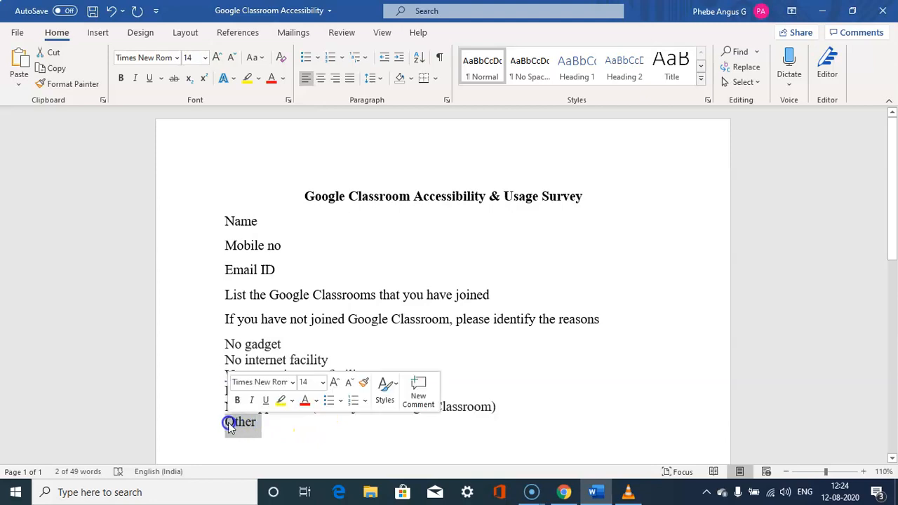
pyautogui.click(293, 431)
pyautogui.moveTo(496, 407); pyautogui.dragTo(223, 412)
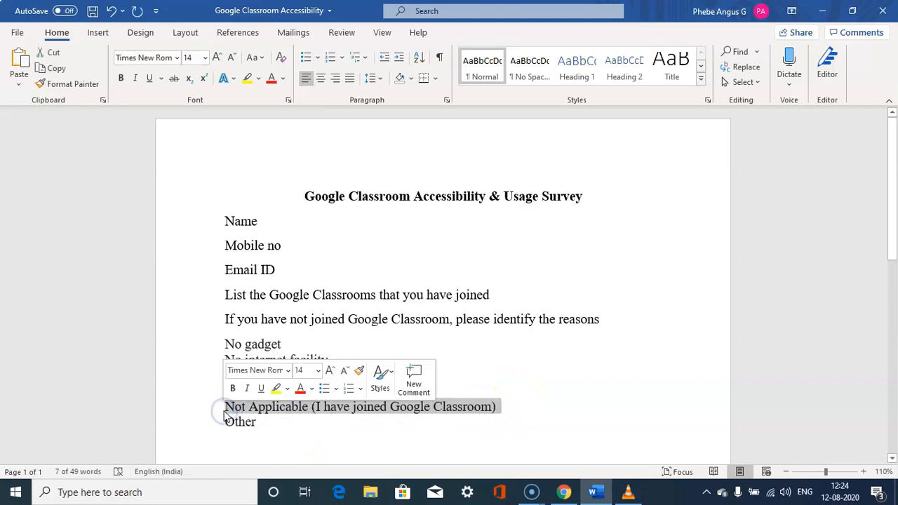
pyautogui.hotkey('alt', 'Tab')
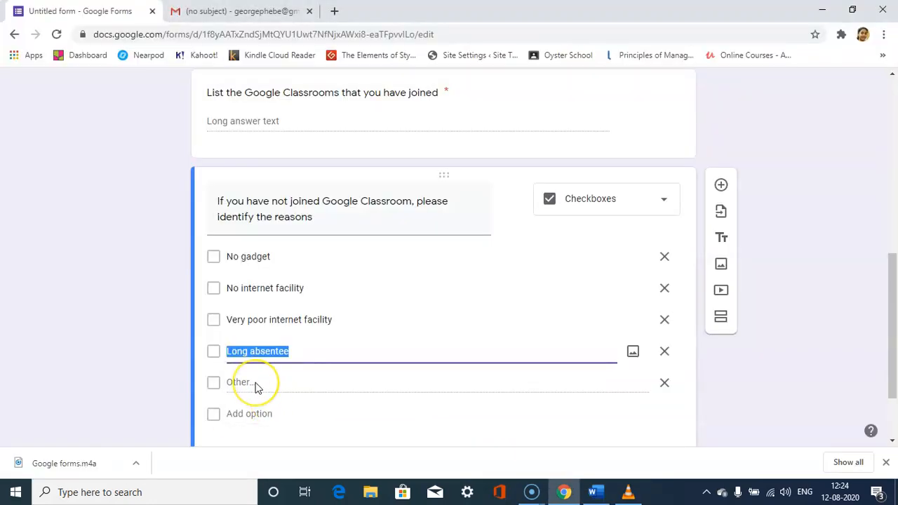
pyautogui.hotkey('alt', 'Tab')
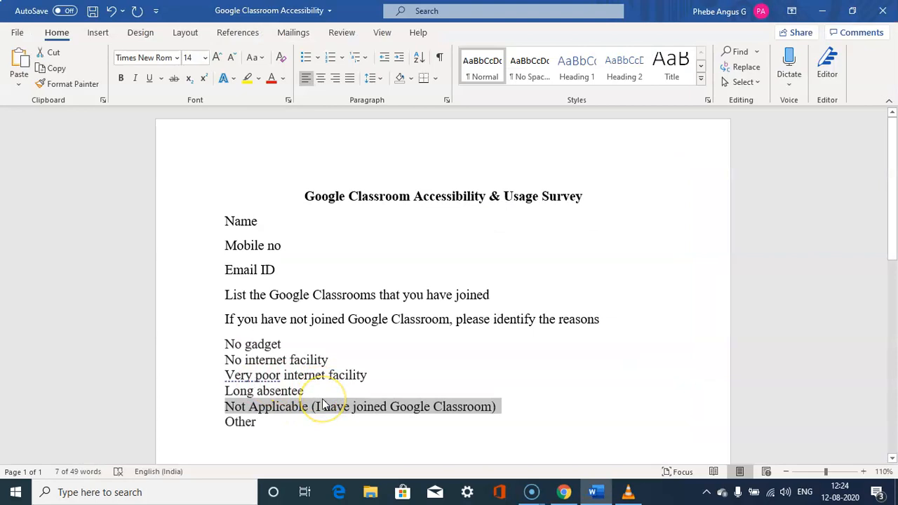
pyautogui.hotkey('alt', 'Tab')
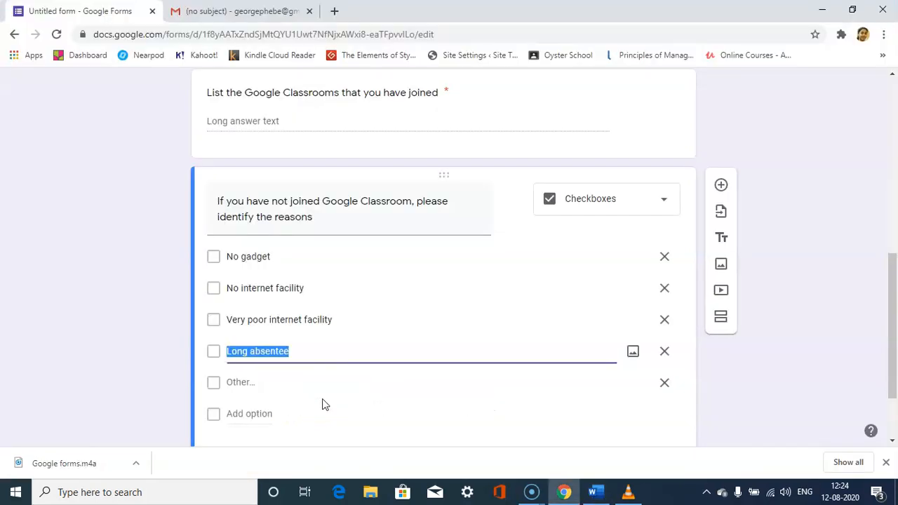
pyautogui.click(259, 414)
pyautogui.hotkey('ctrl', 'v')
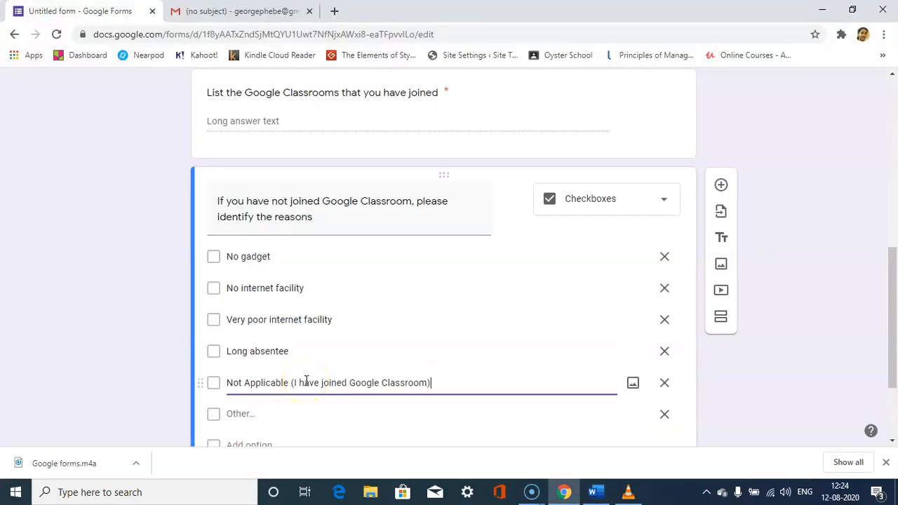
pyautogui.moveTo(886, 327); pyautogui.dragTo(894, 351)
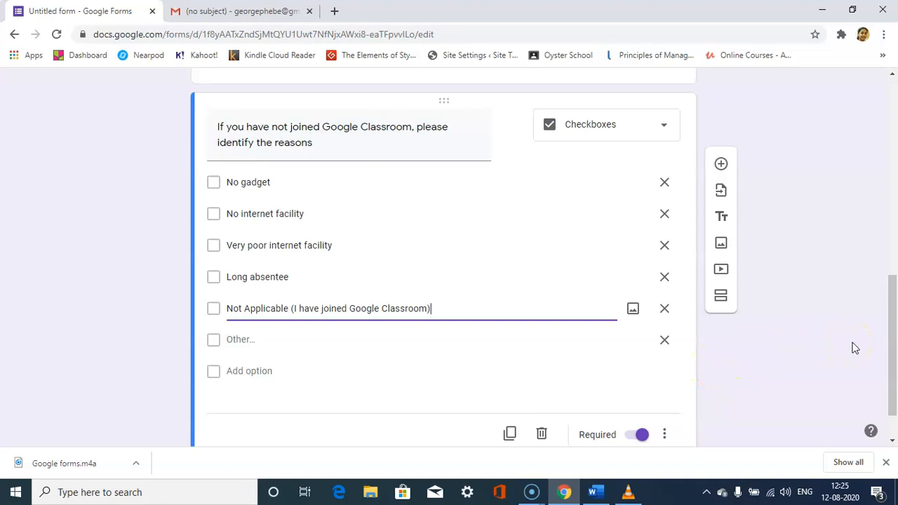
# Send the survey form by email to the recipient's email address, keeping the default subject and message.
pyautogui.moveTo(894, 349); pyautogui.dragTo(895, 140)
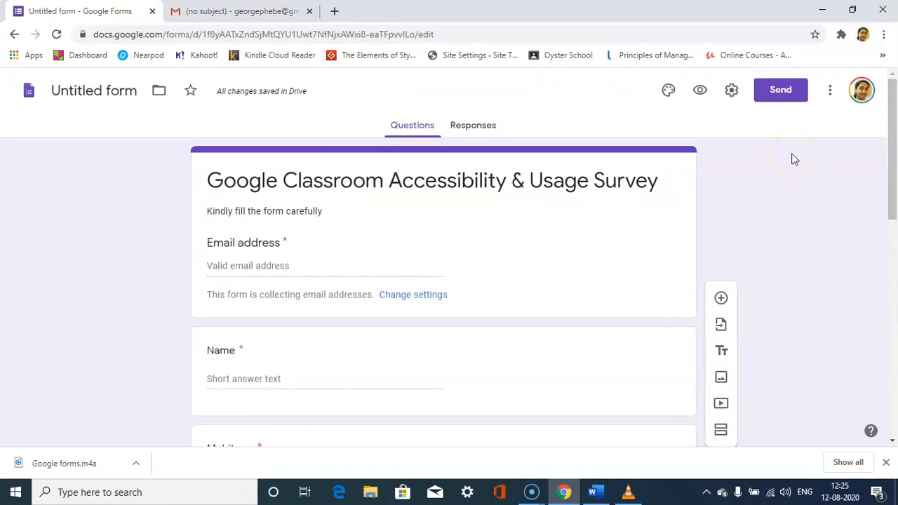
pyautogui.click(784, 94)
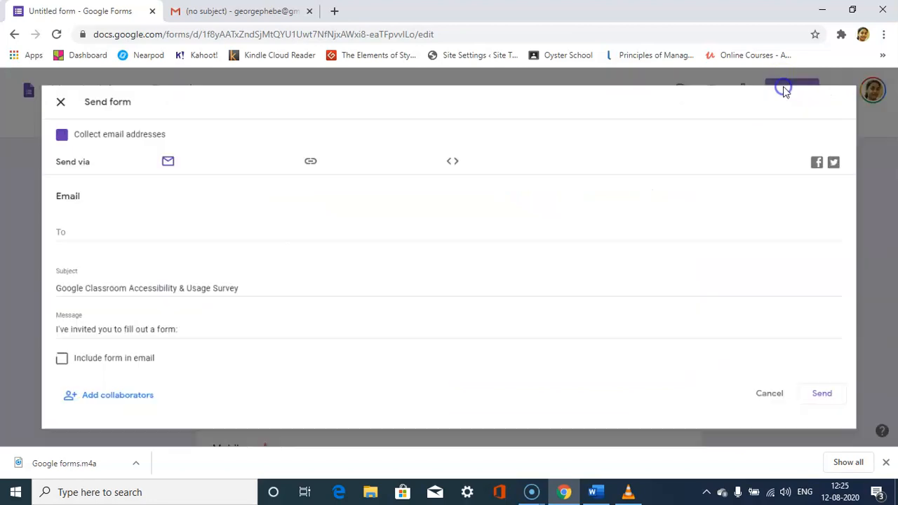
pyautogui.click(171, 234)
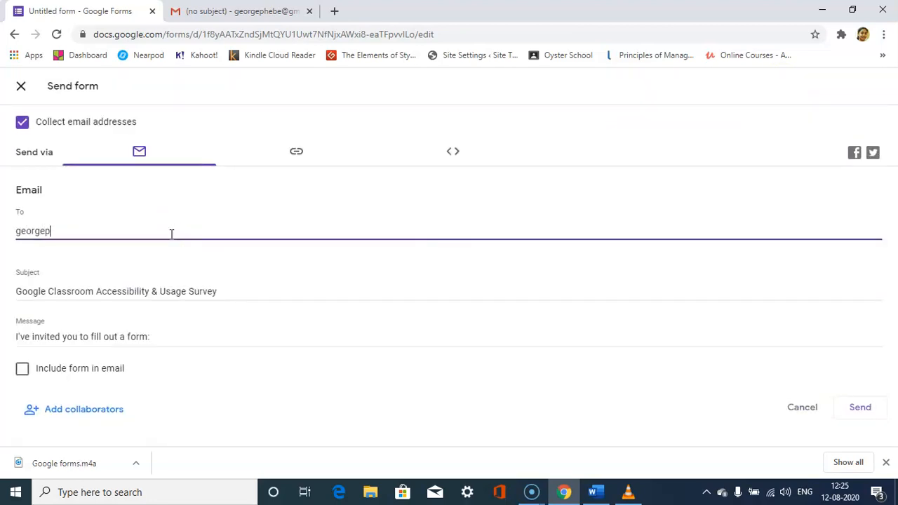
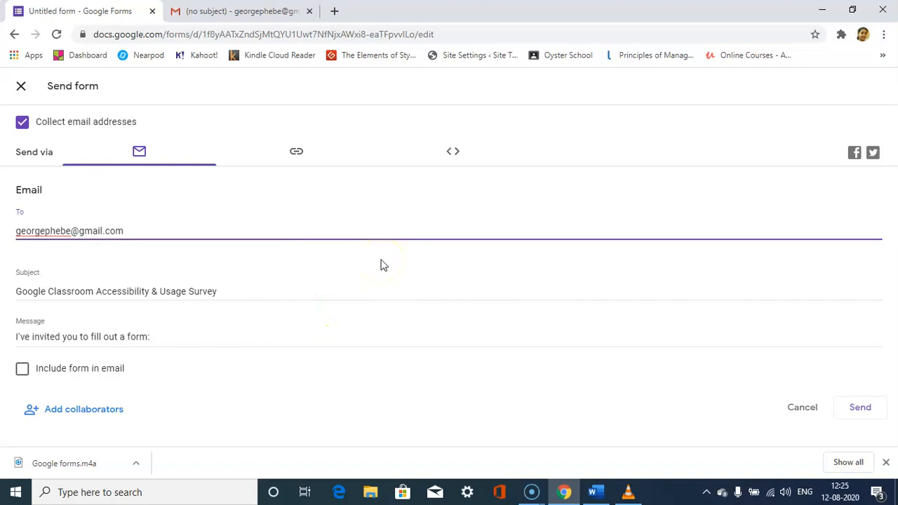
pyautogui.click(860, 407)
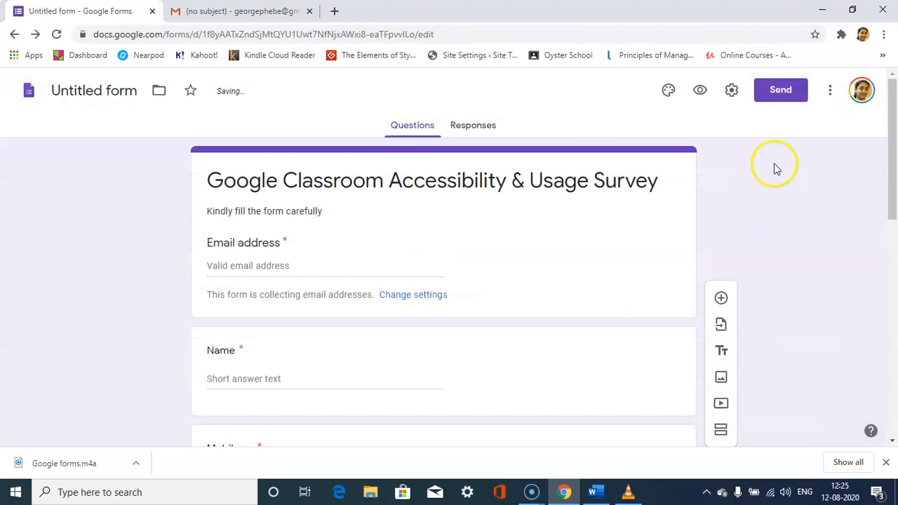
# Shorten the survey's shareable link, copy it, and close the send form dialog.
pyautogui.click(784, 90)
pyautogui.click(291, 153)
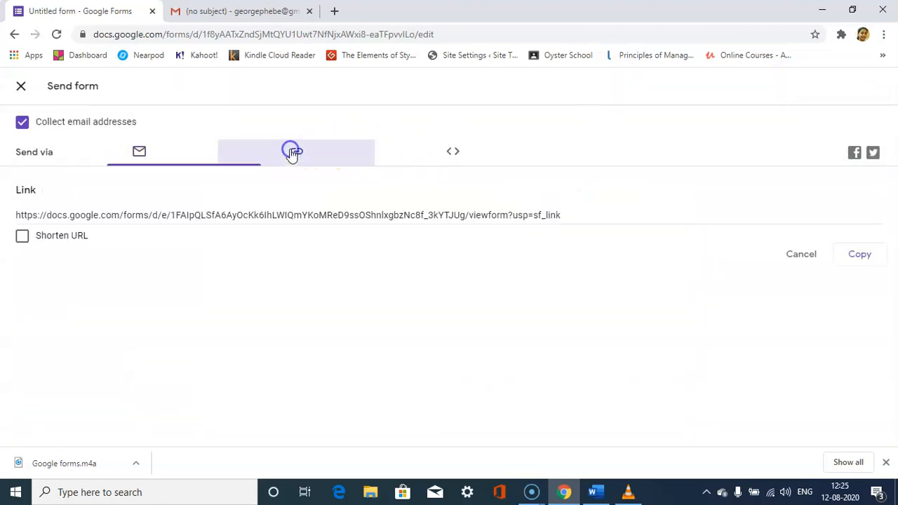
pyautogui.click(21, 236)
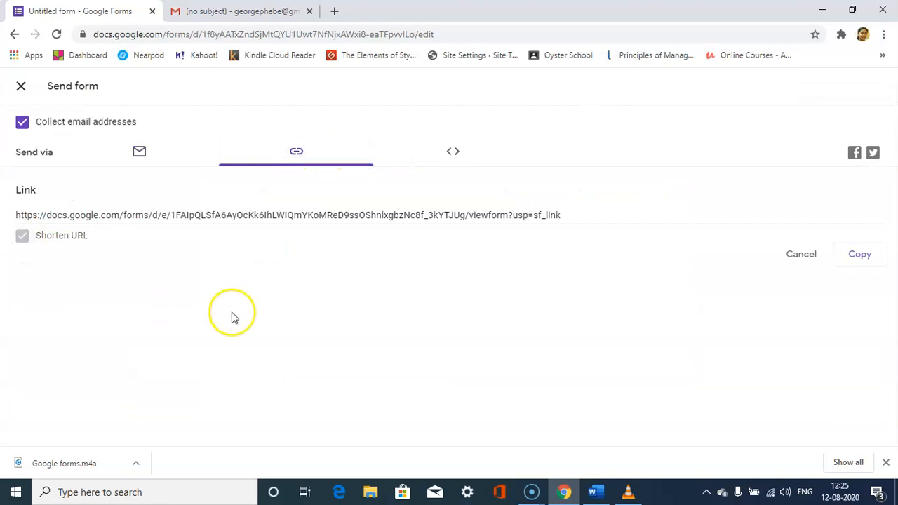
pyautogui.click(861, 254)
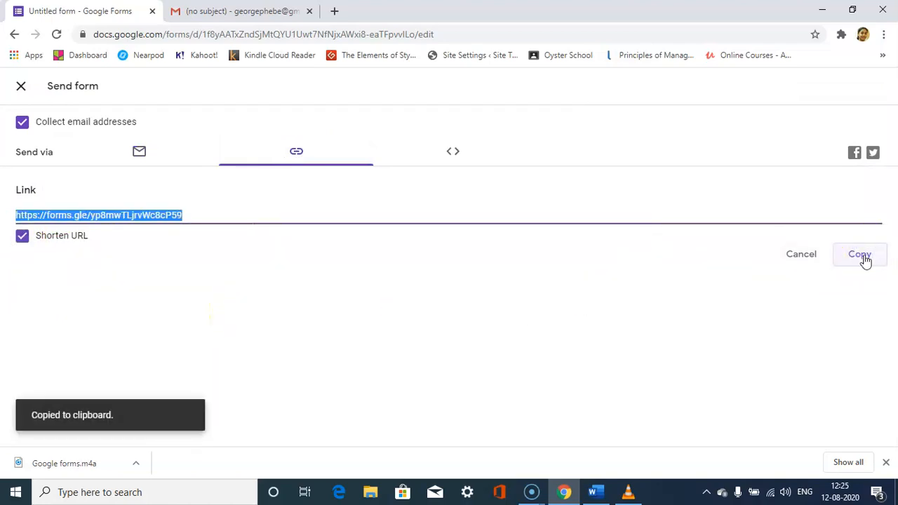
pyautogui.click(20, 88)
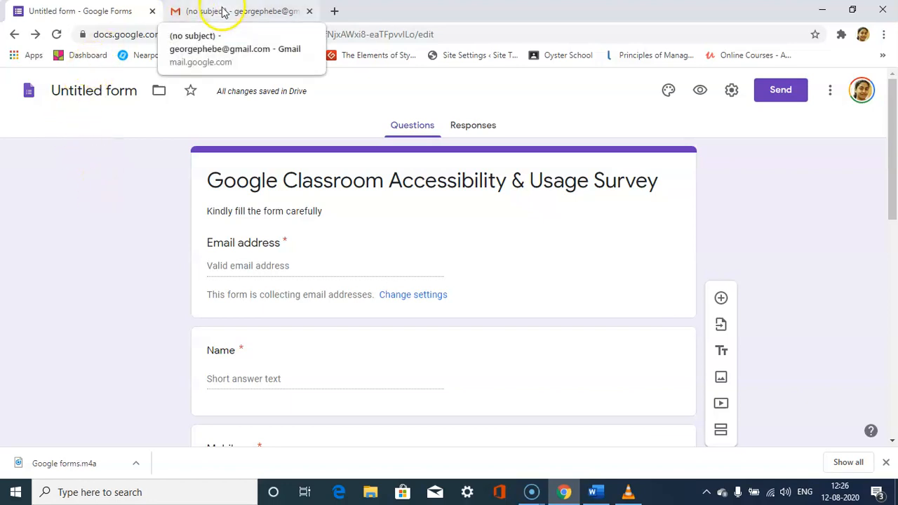
# Examine the survey's responses overview in the form editor.
pyautogui.click(480, 124)
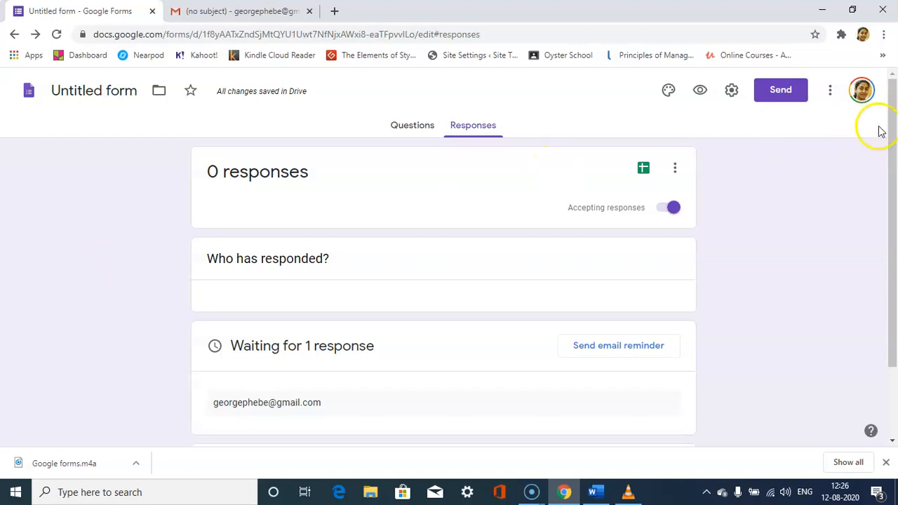
pyautogui.moveTo(894, 193); pyautogui.dragTo(887, 119)
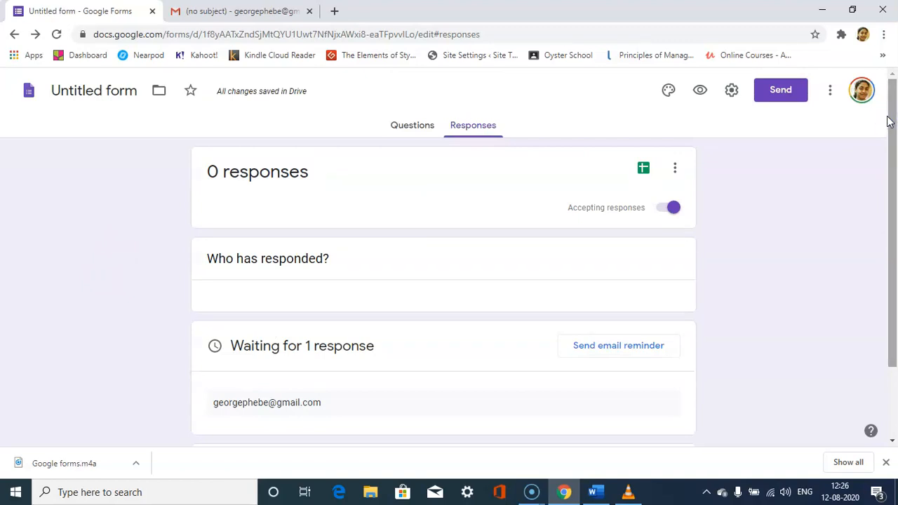
# Switch to Gmail, open the Google Classroom Accessibility & Usage Survey invitation from the inbox, and open its form to fill out.
pyautogui.click(240, 12)
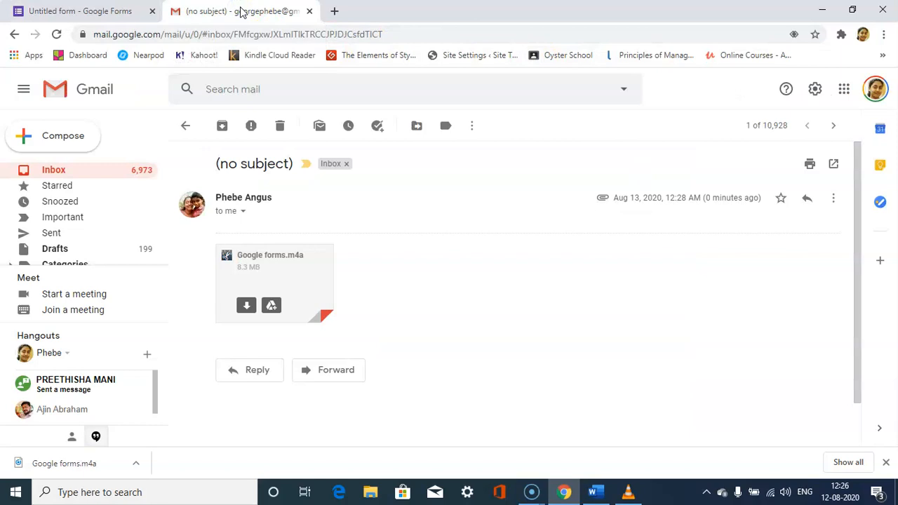
pyautogui.click(59, 173)
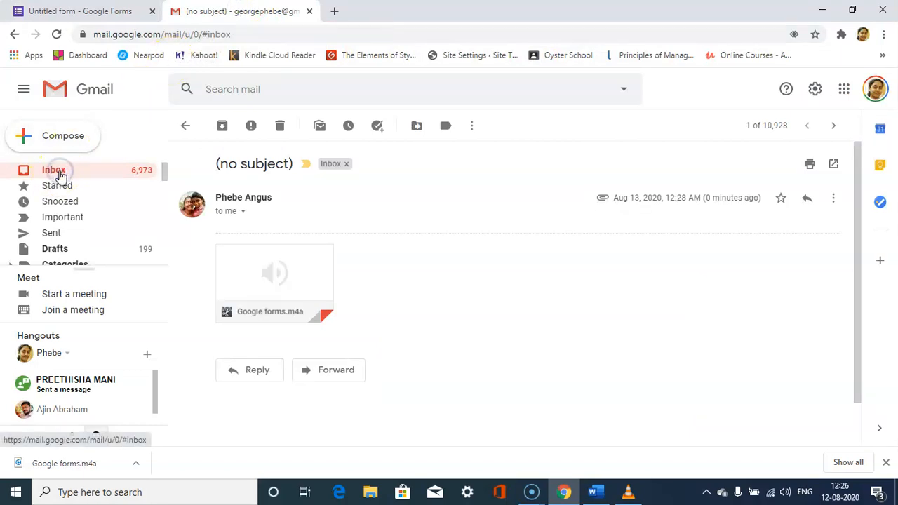
pyautogui.click(461, 182)
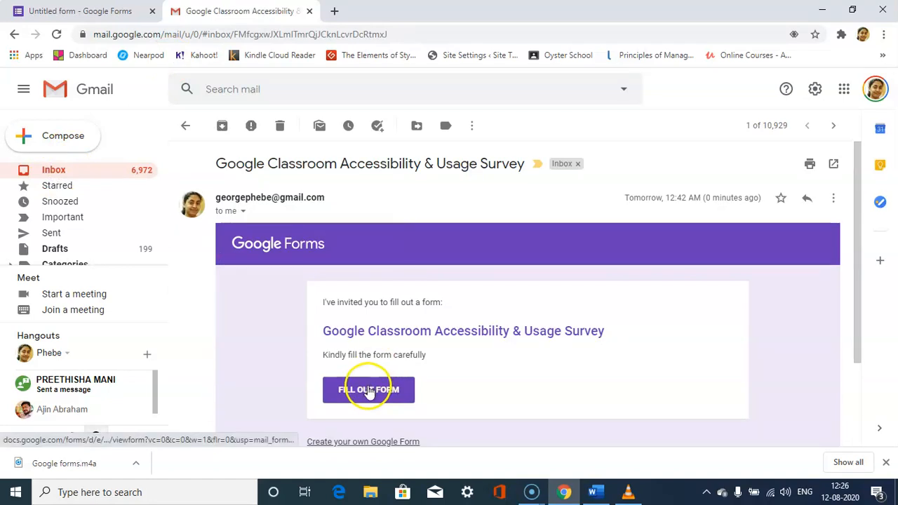
pyautogui.click(369, 392)
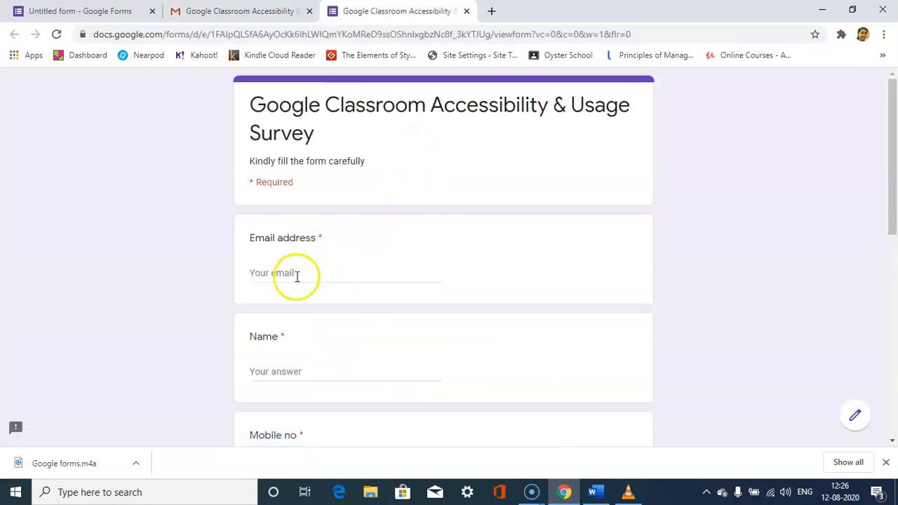
# Fill in the respondent's email address, name and mobile number, and enter "ELT" as the joined Google Classroom.
pyautogui.click(296, 274)
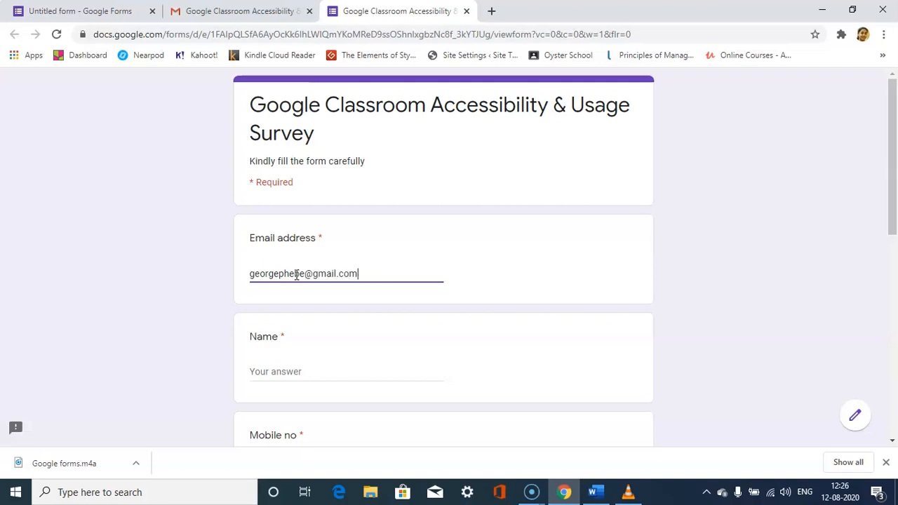
pyautogui.click(312, 369)
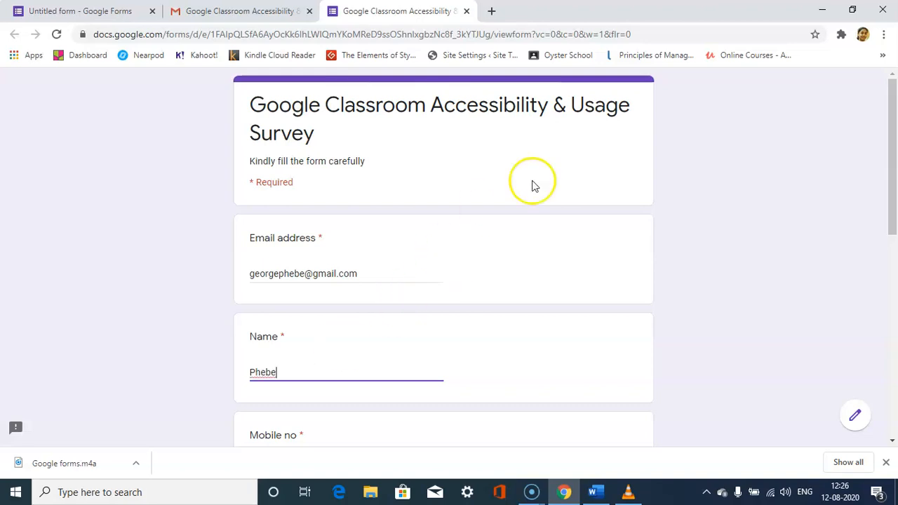
pyautogui.moveTo(893, 134); pyautogui.dragTo(895, 228)
pyautogui.click(321, 241)
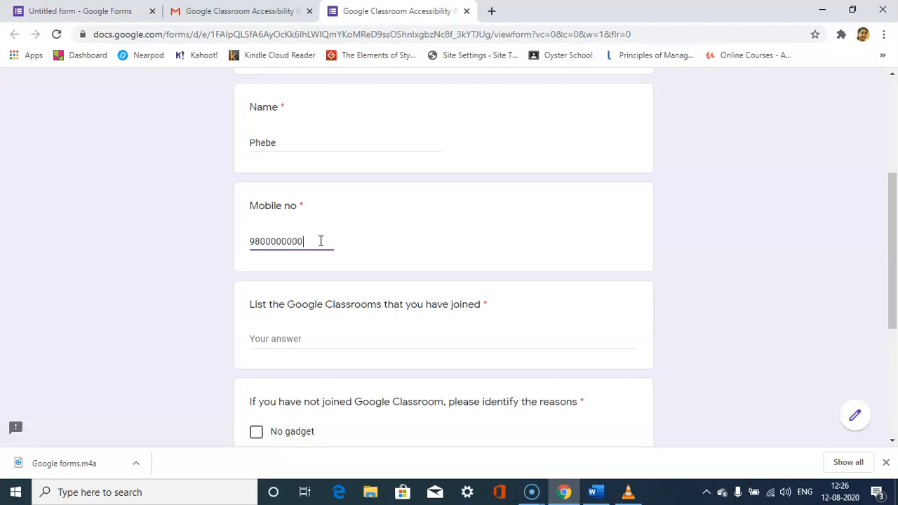
pyautogui.click(304, 341)
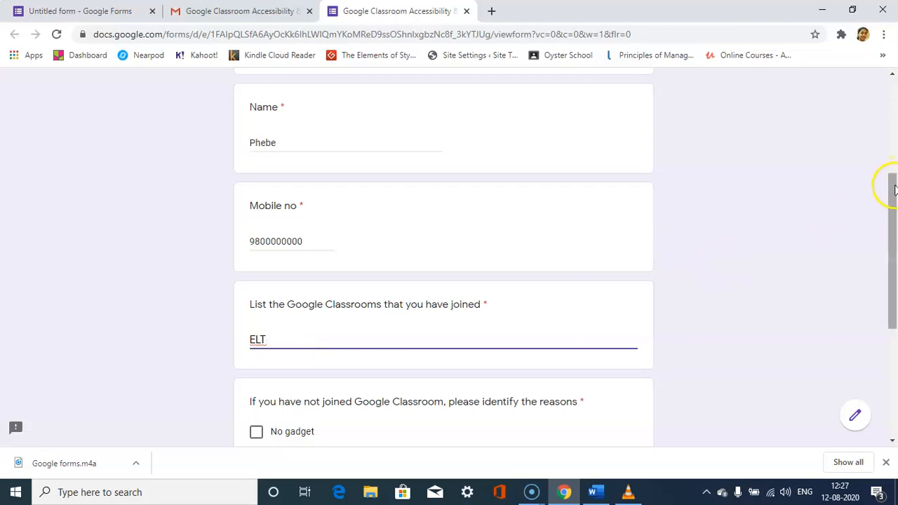
# Choose "Not Applicable (I have joined Google Classroom)" for the reasons question and submit the survey response.
pyautogui.scroll(-2, 894, 188)
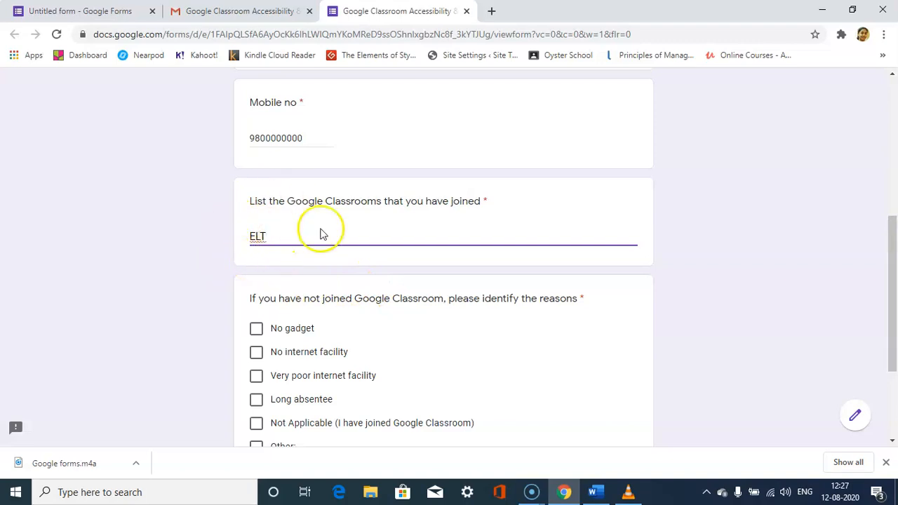
pyautogui.moveTo(889, 286); pyautogui.dragTo(895, 323)
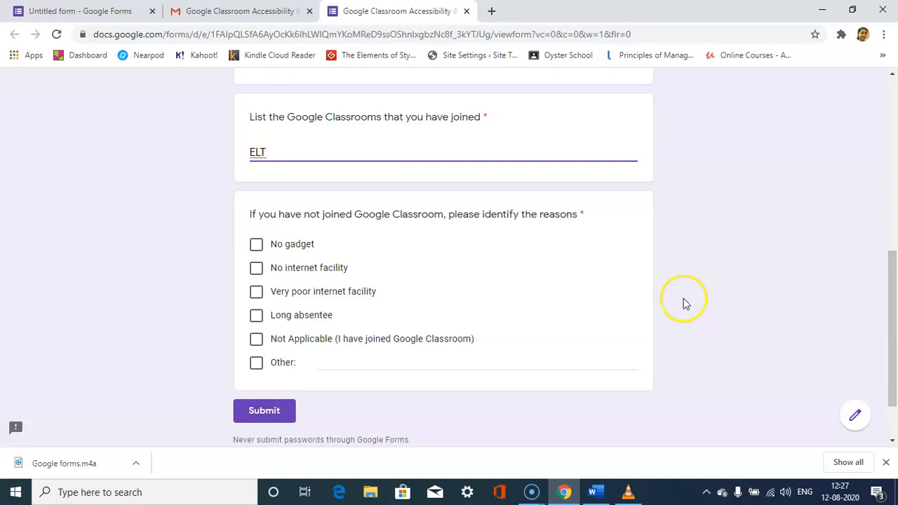
pyautogui.click(257, 340)
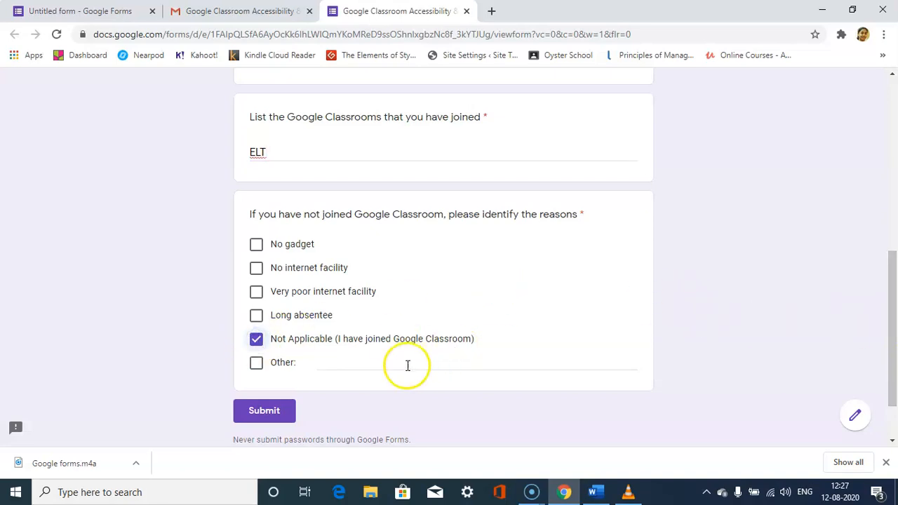
pyautogui.click(272, 414)
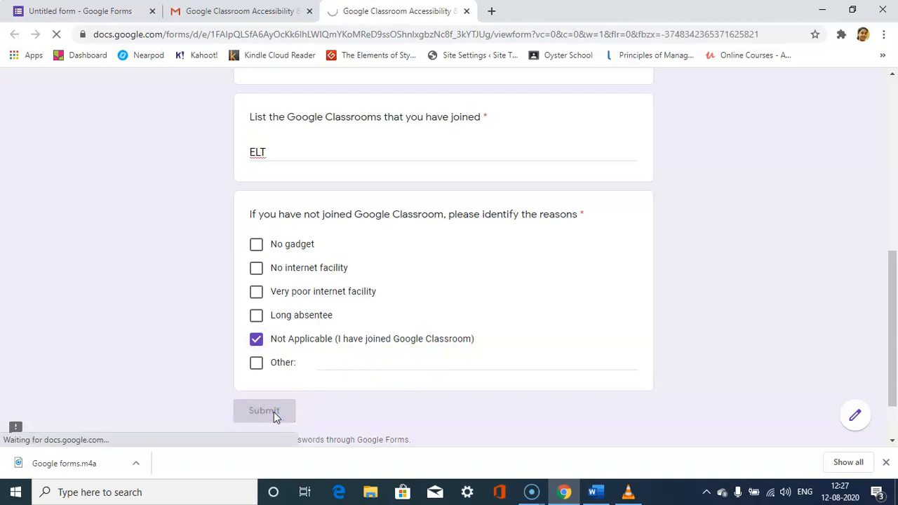
# Review the response summary of the survey in the form editor, including the reasons chart, and return to the Forms home page.
pyautogui.click(107, 11)
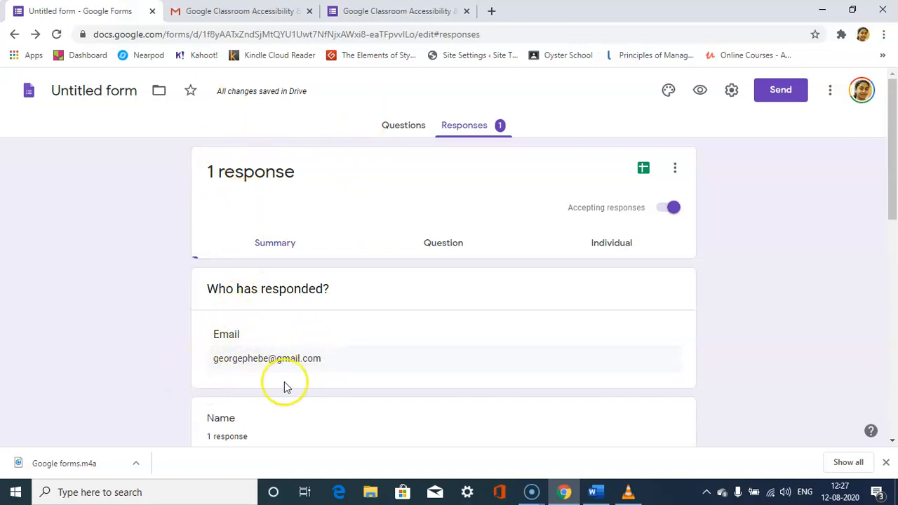
pyautogui.moveTo(896, 179); pyautogui.dragTo(896, 388)
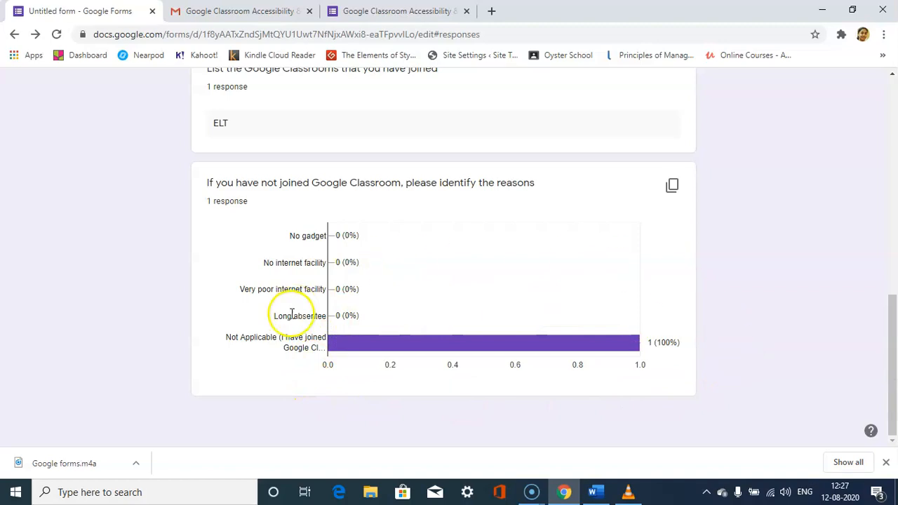
pyautogui.moveTo(895, 351); pyautogui.dragTo(881, 118)
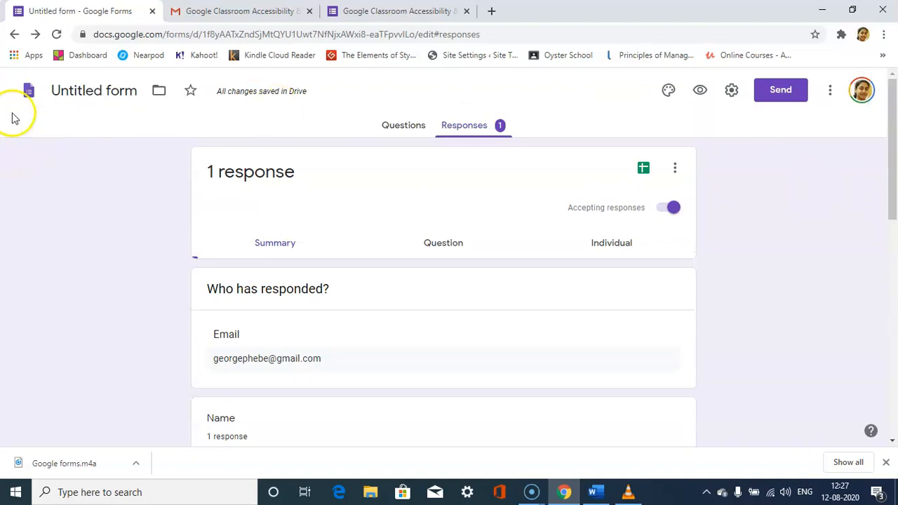
pyautogui.click(29, 91)
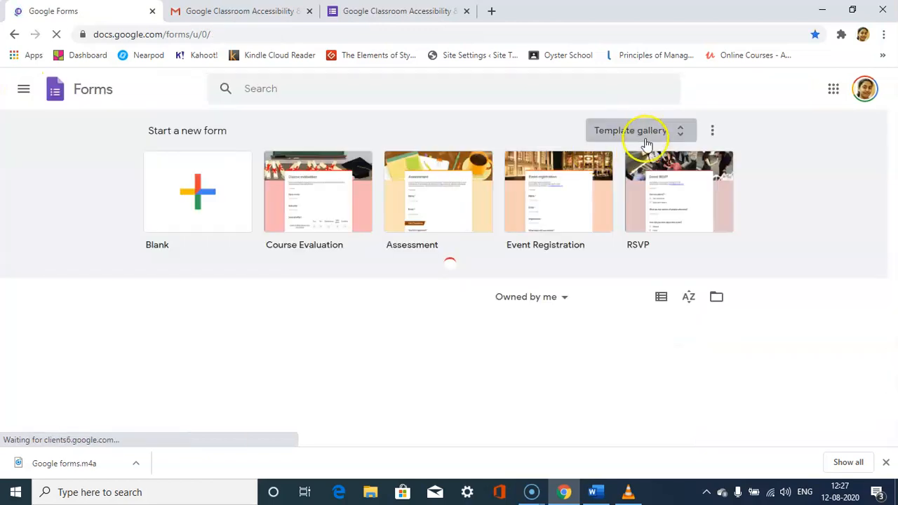
# Browse the form template gallery from the recently used templates through the Education section, and return to the Forms home page.
pyautogui.click(638, 134)
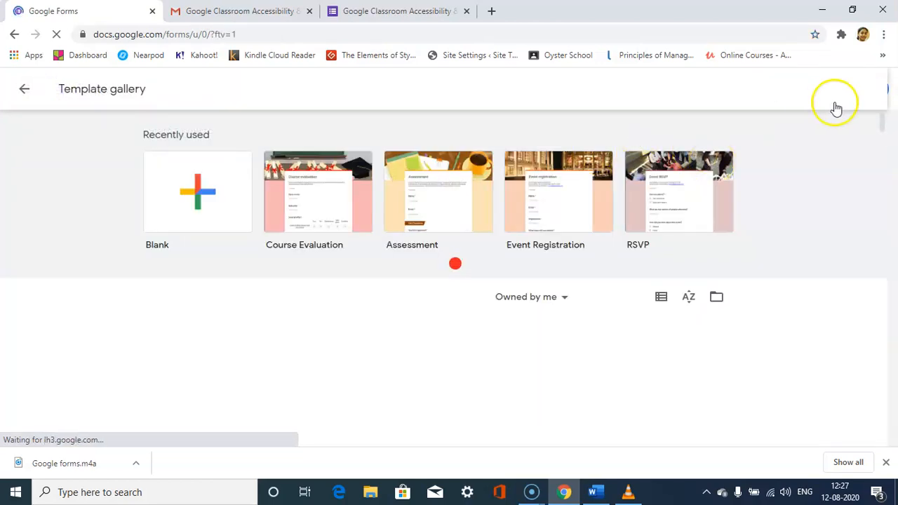
pyautogui.moveTo(882, 136); pyautogui.dragTo(894, 373)
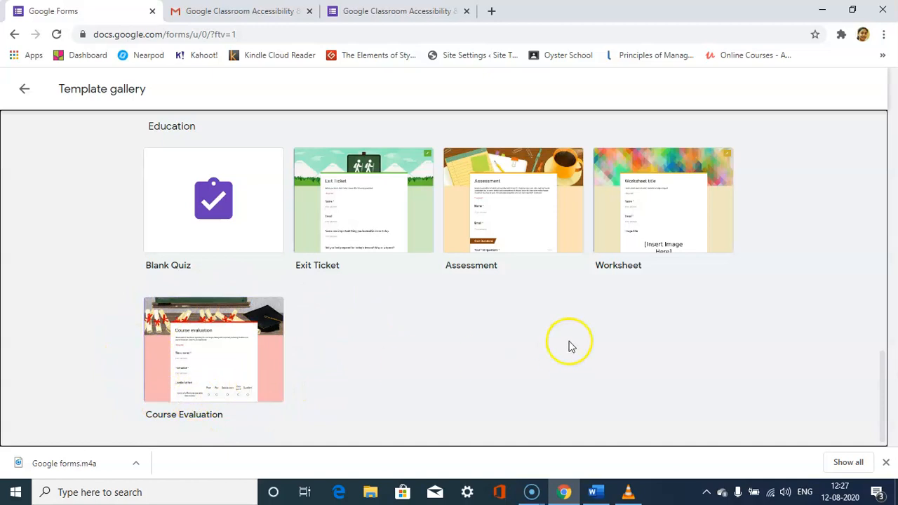
pyautogui.moveTo(884, 389); pyautogui.dragTo(859, 129)
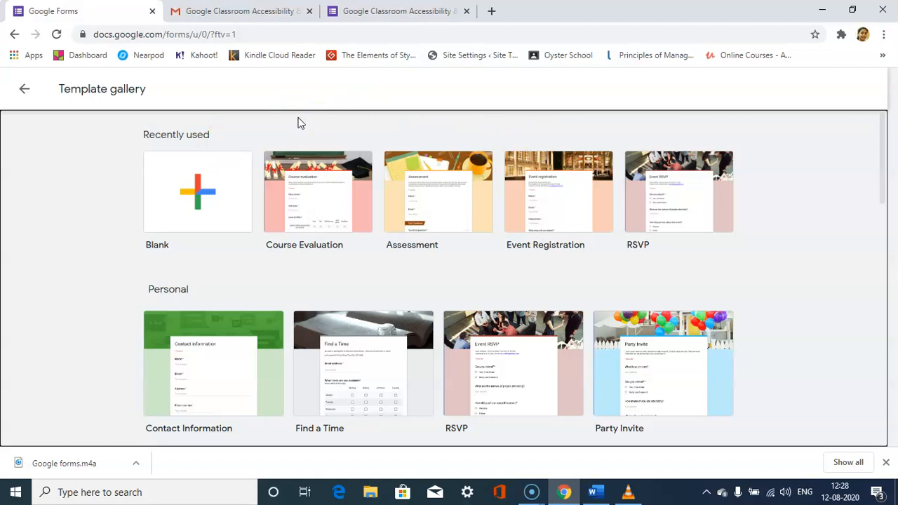
pyautogui.click(23, 89)
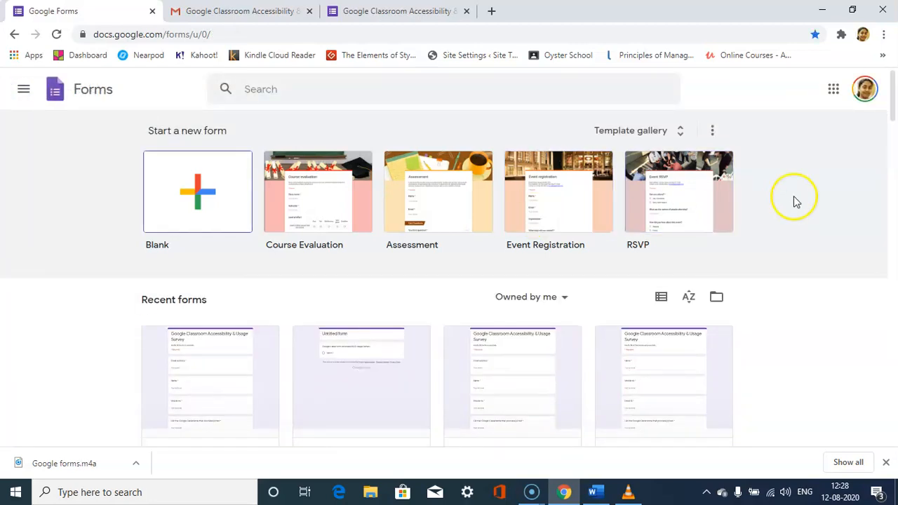
pyautogui.moveTo(894, 116)
pyautogui.mouseDown()
pyautogui.moveTo(893, 216)
pyautogui.moveTo(894, 107)
pyautogui.mouseUp()
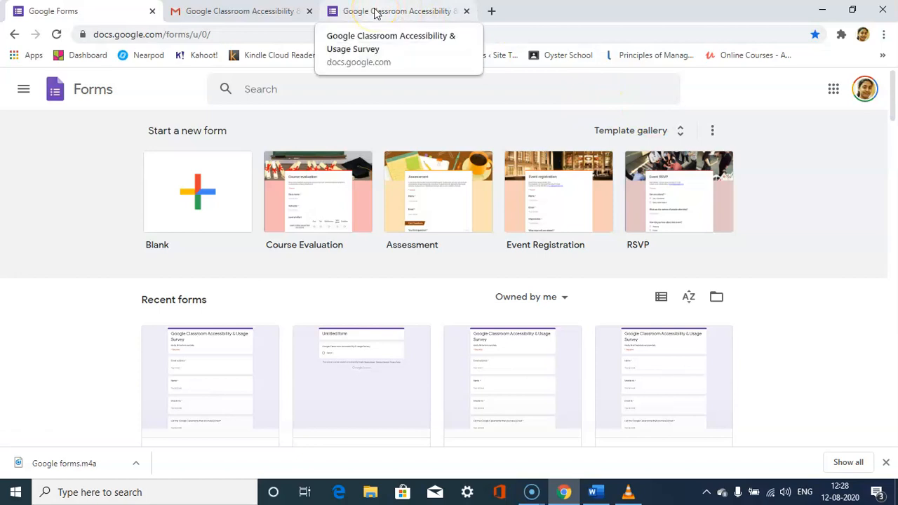
pyautogui.hotkey('alt', 'Tab')
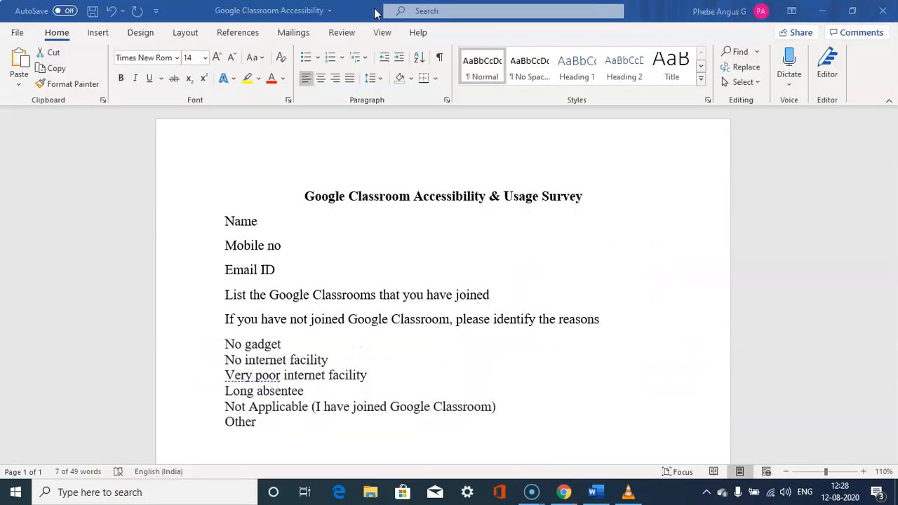
pyautogui.hotkey('alt', 'Tab')
pyautogui.press('Tab')
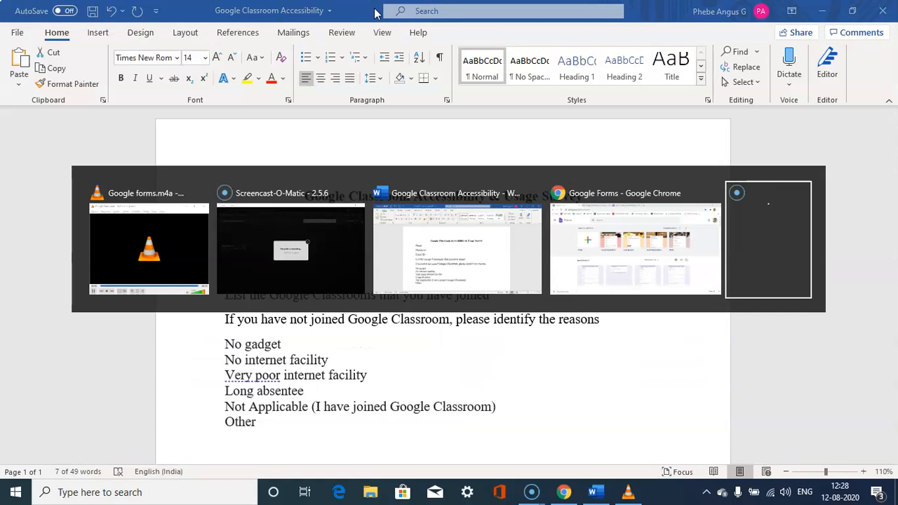